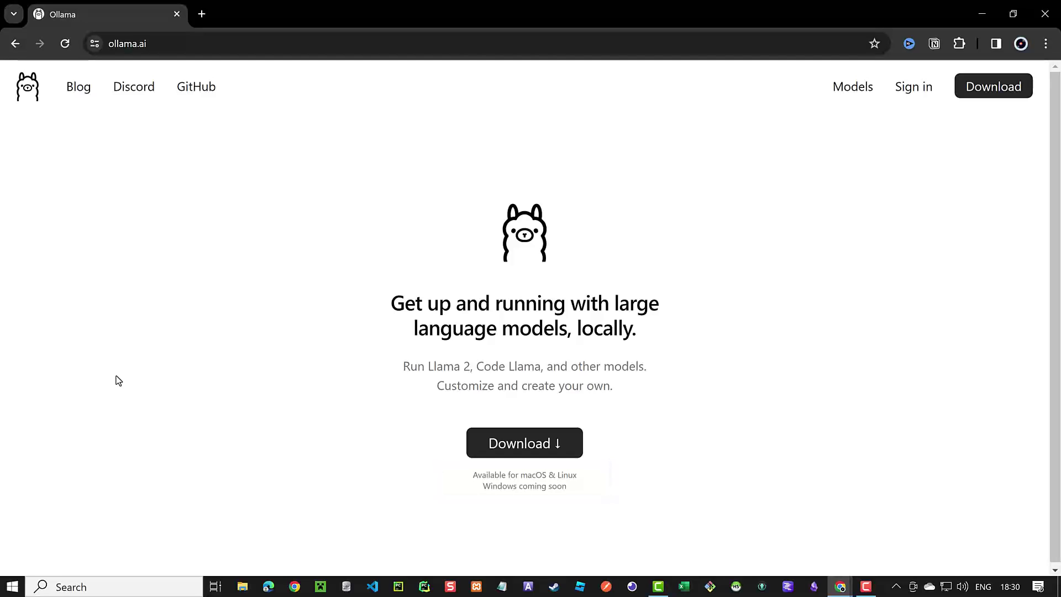
Open the Ollama Download page listing macOS, Linux and Windows versions
click(540, 453)
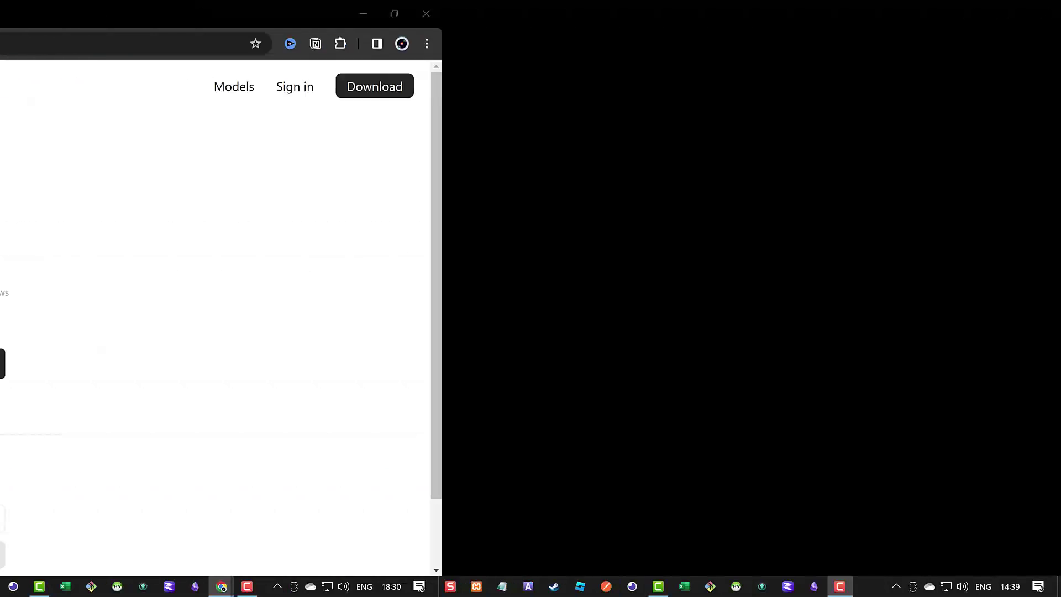
Enable Virtual Machine Platform and Windows Subsystem for Linux in 'Turn Windows features on or off'
click(57, 588)
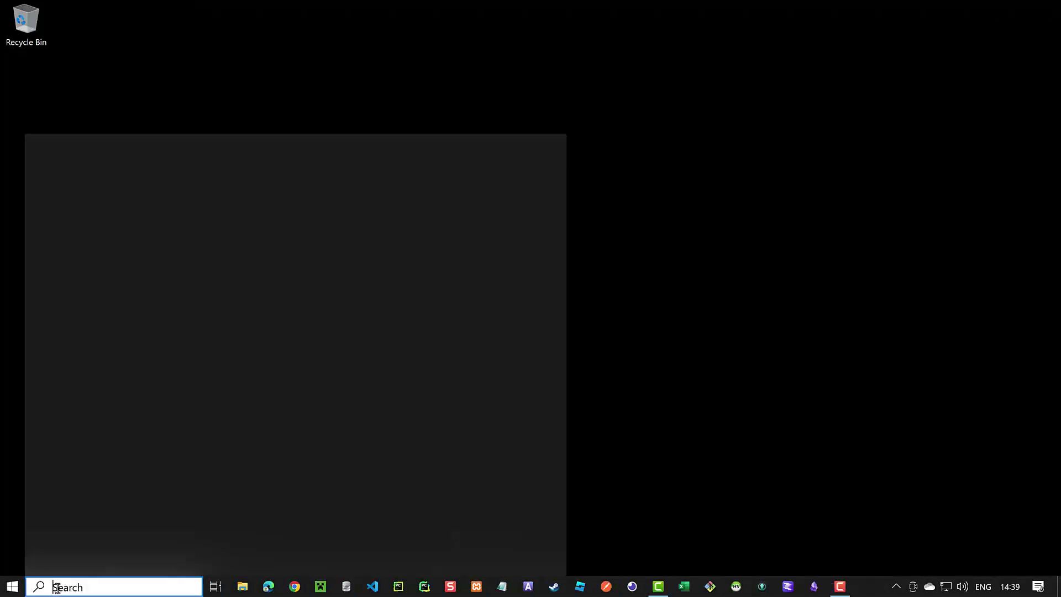
text(Turn Windows)
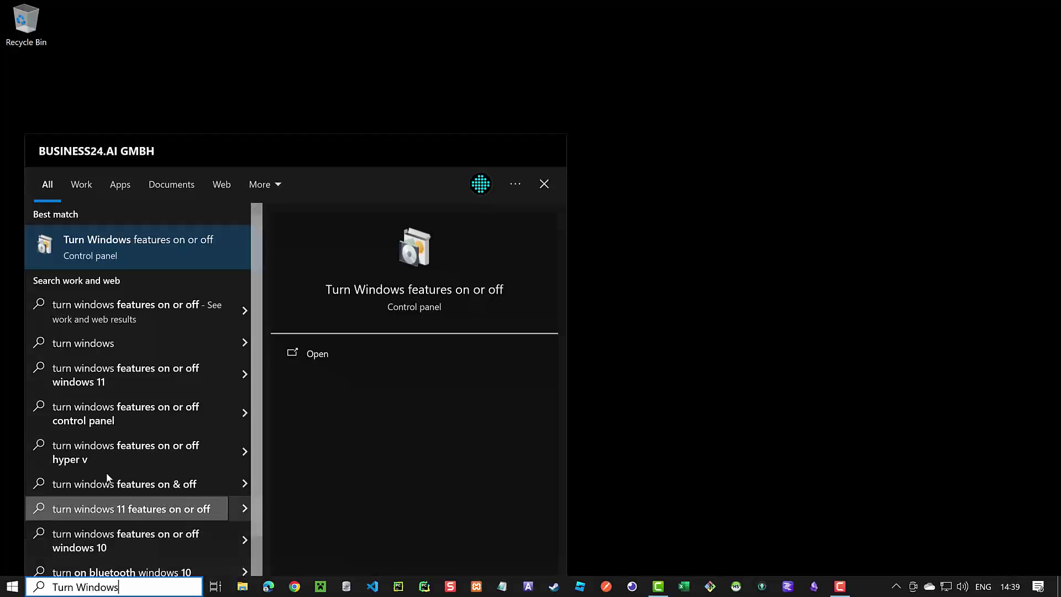
click(121, 244)
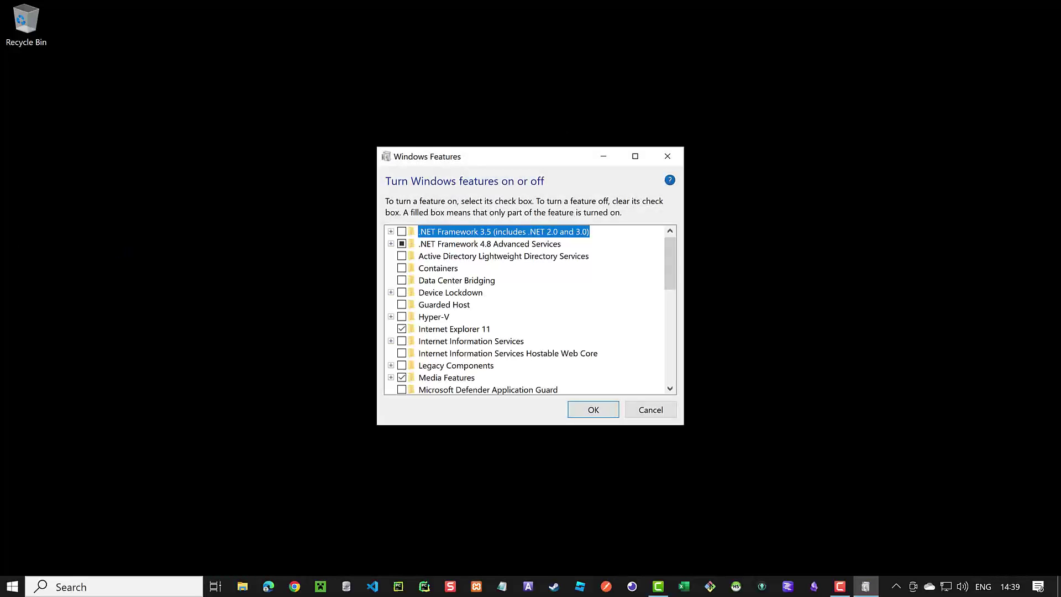
drag(670, 265, 680, 372)
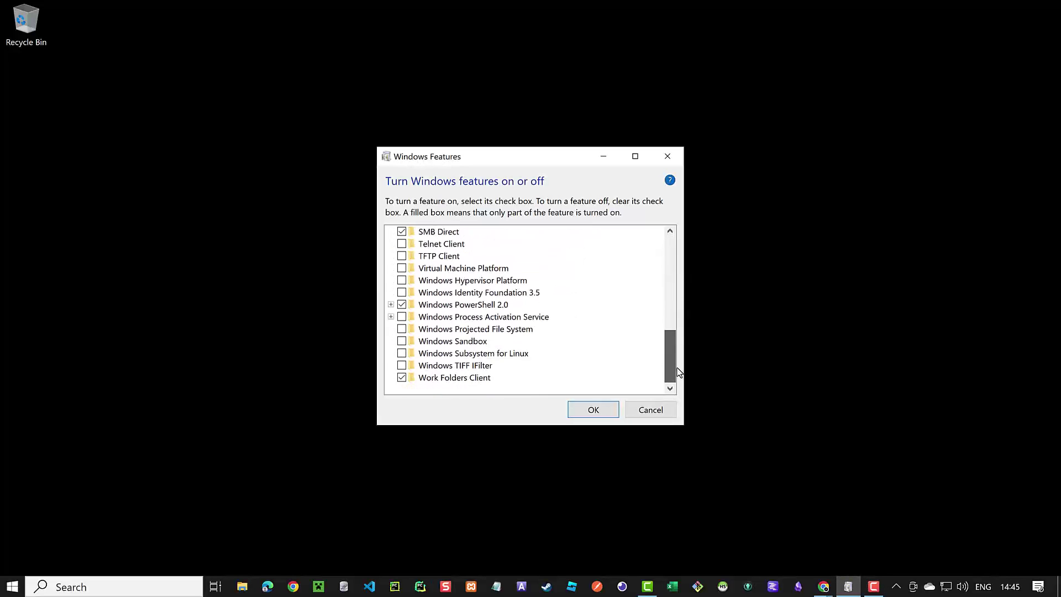
click(401, 268)
click(402, 353)
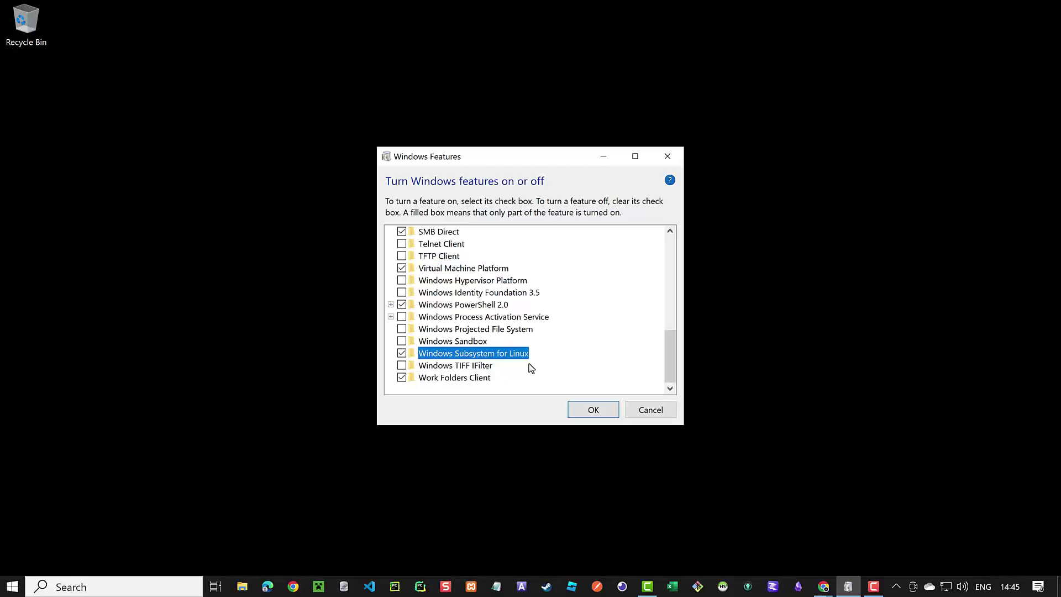
click(583, 413)
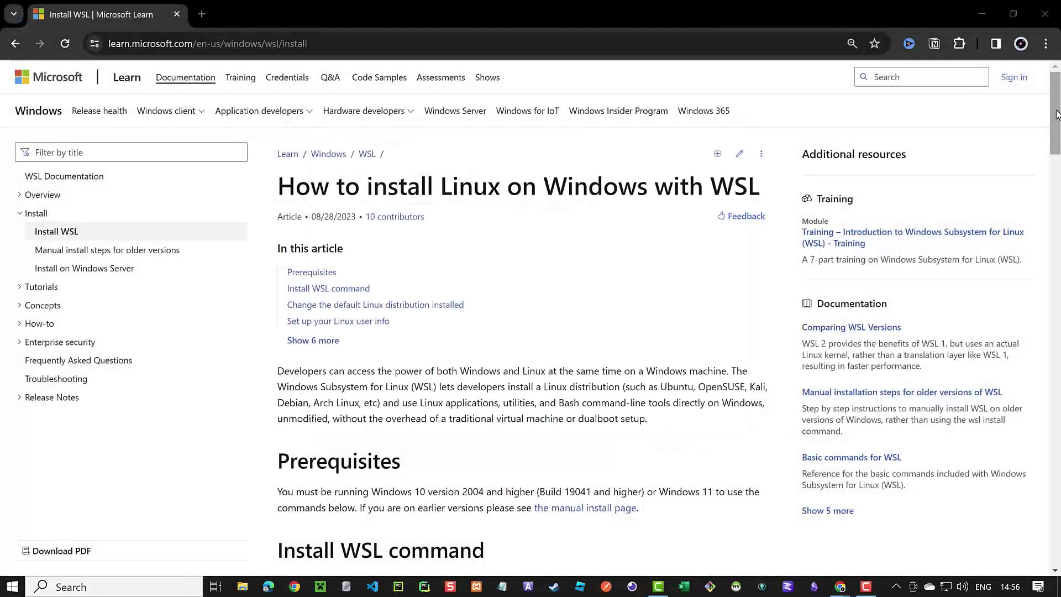
Scroll the WSL install guide down to its Additional resources and Feedback sections
drag(1057, 114, 1060, 513)
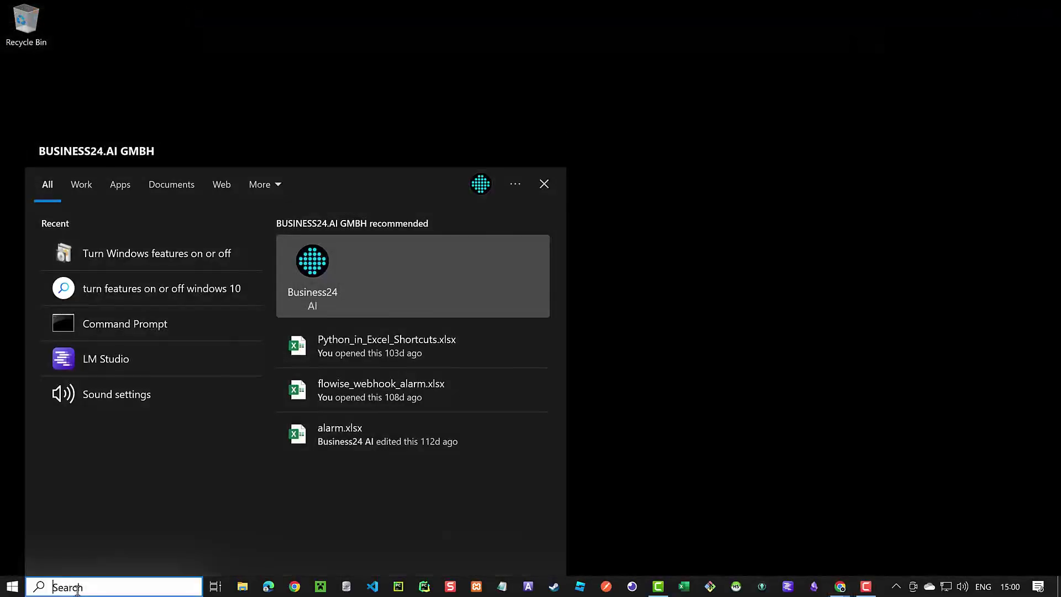
Run 'wsl --install -d ubuntu' in a Command Prompt launched as administrator
text(cmd)
right_click(184, 247)
click(235, 256)
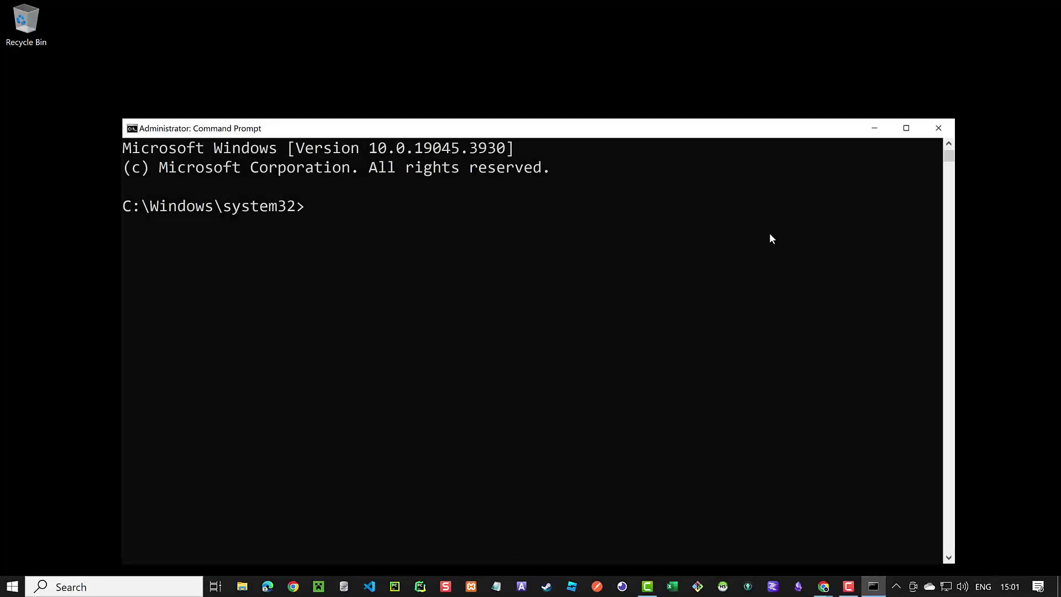
click(905, 127)
scroll(14, 270, down, 1)
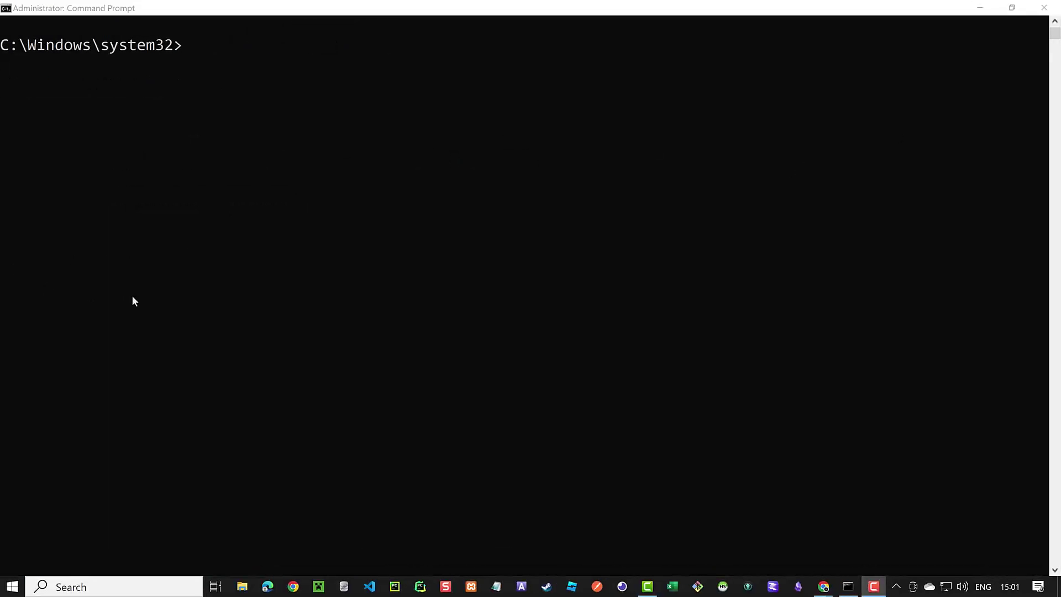
text(wsl --install -d ubuntu)
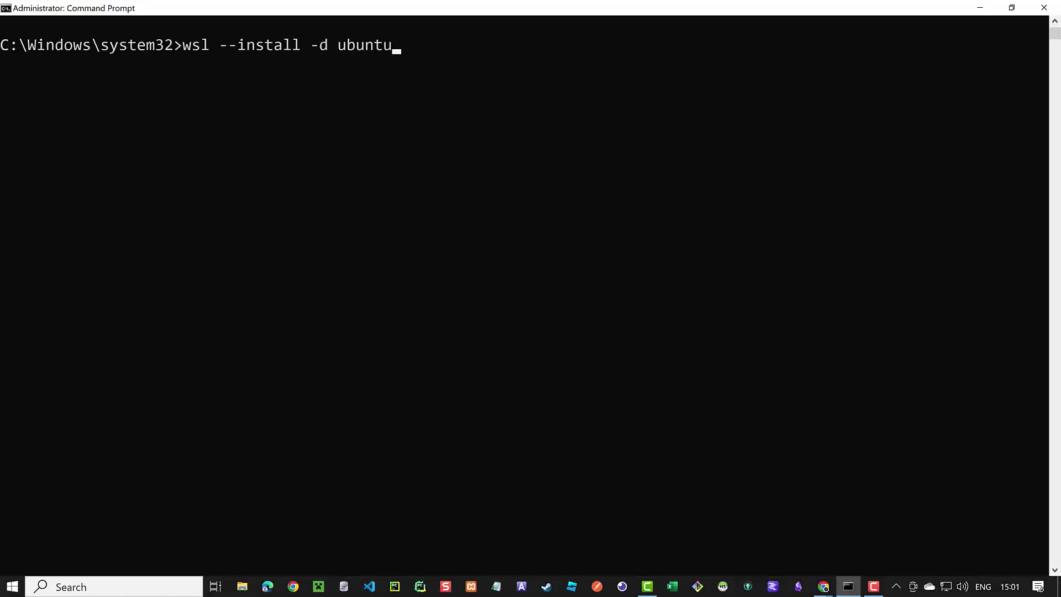
key(Return)
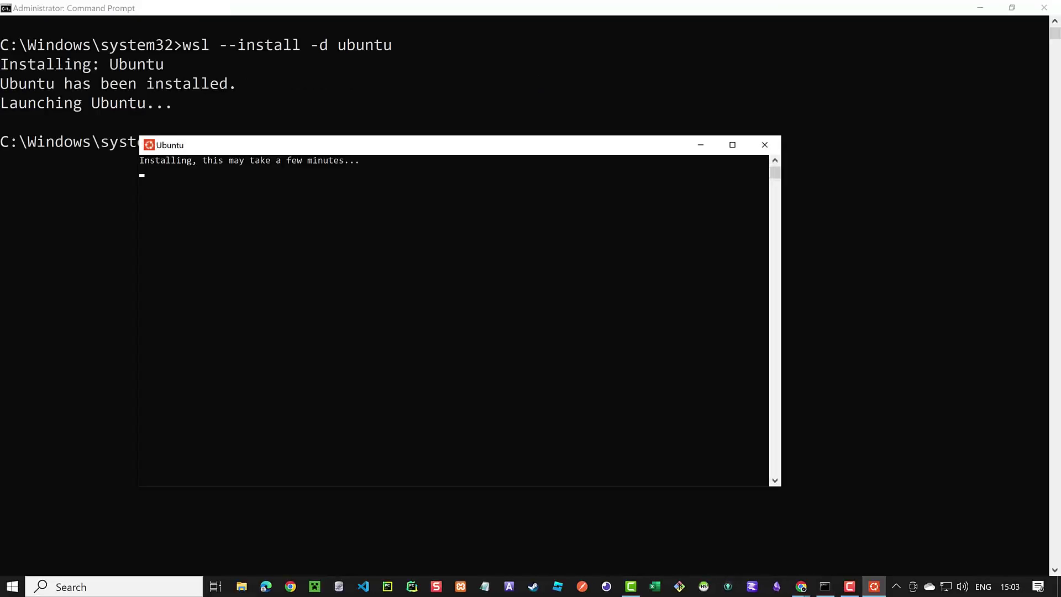
Create the default UNIX username and password, then clear the screen and exit Ubuntu
text(b24)
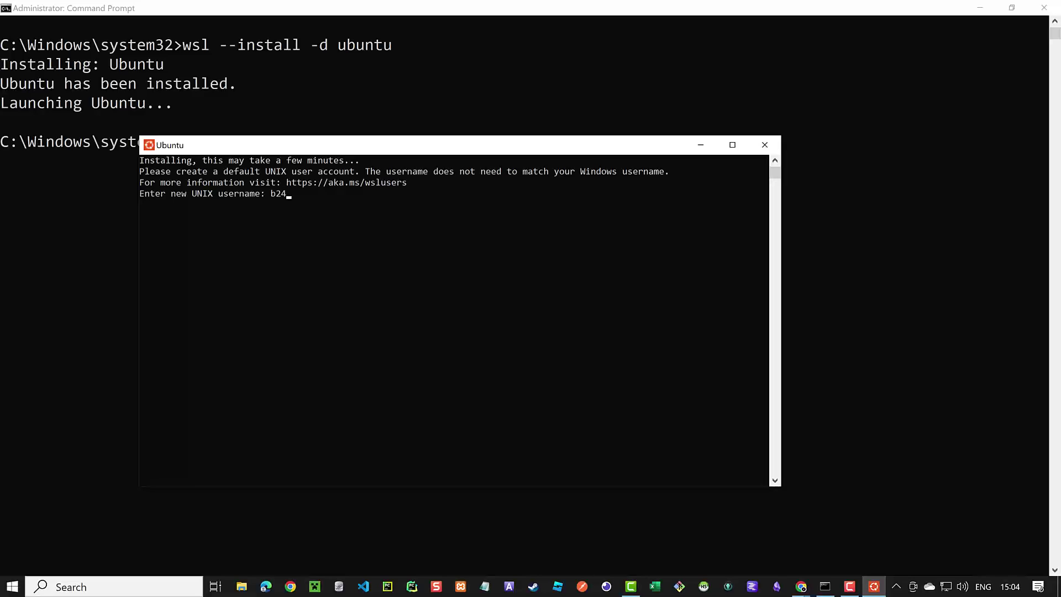
key(Return)
key(Return)
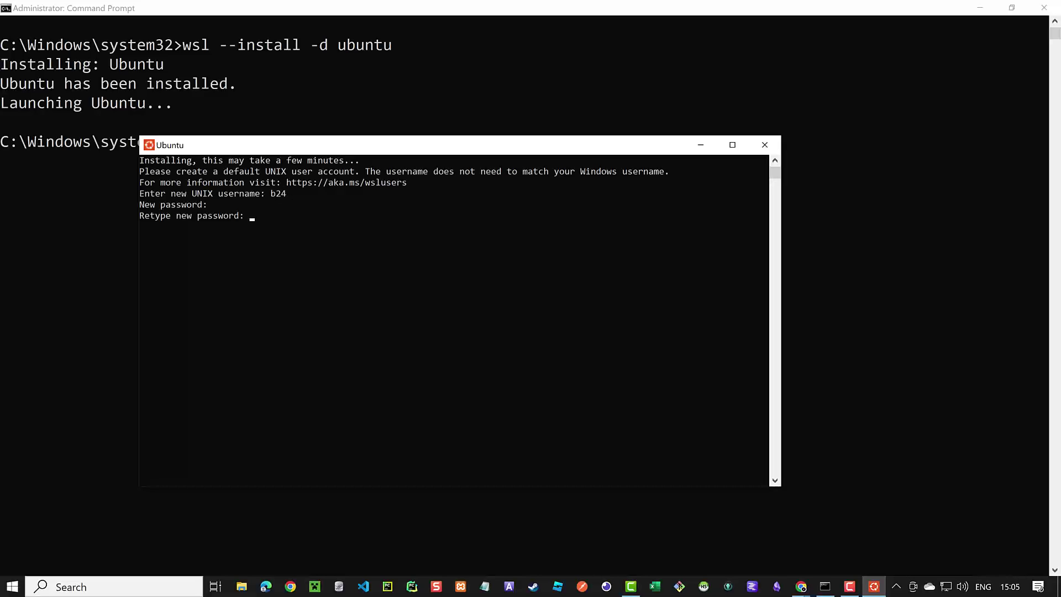
key(Return)
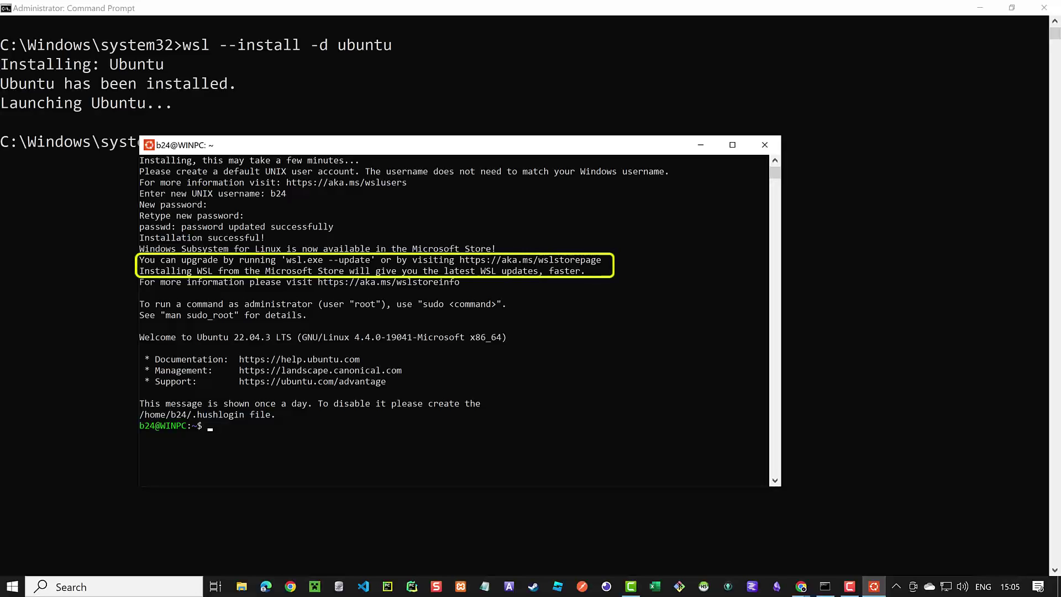
text(clear)
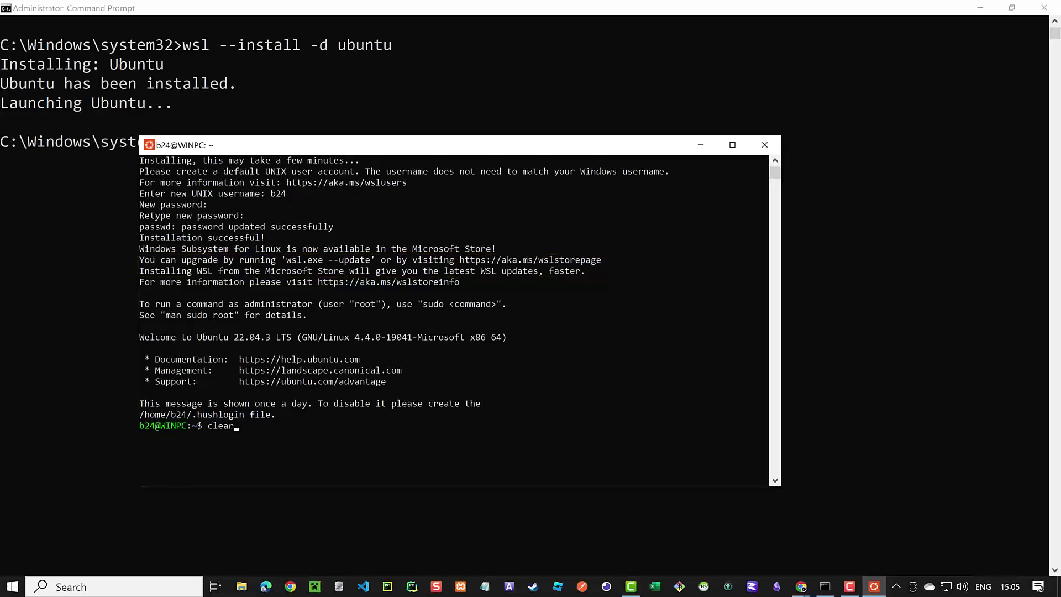
key(Return)
text(exit)
key(Return)
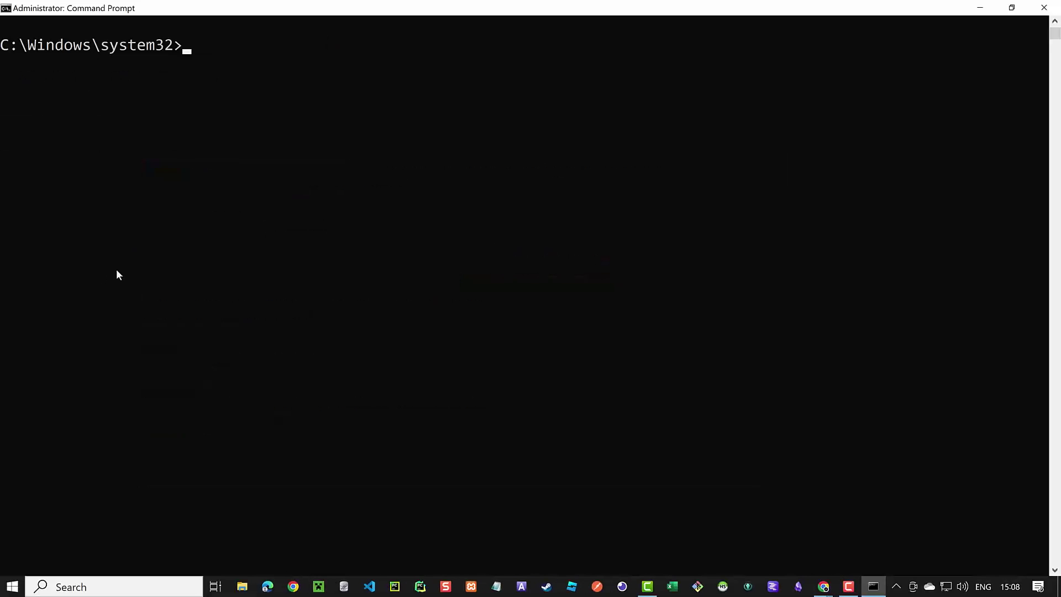
Run 'wsl --update', 'wsl --set-default-version 2' and 'wsl --set-version Ubuntu 2'
text(wsl --update)
key(Return)
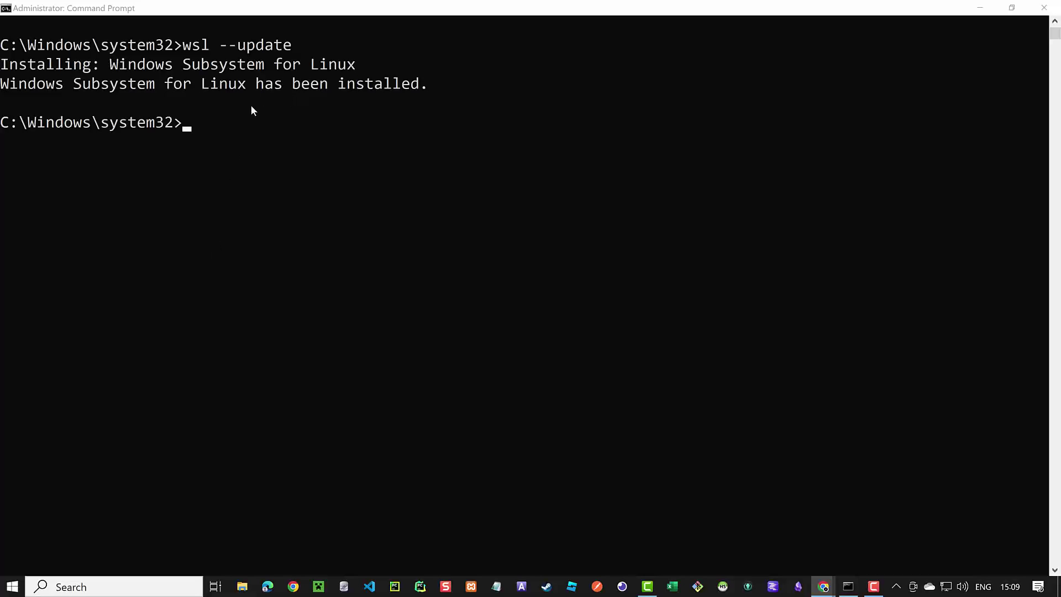
click(191, 388)
right_click(191, 388)
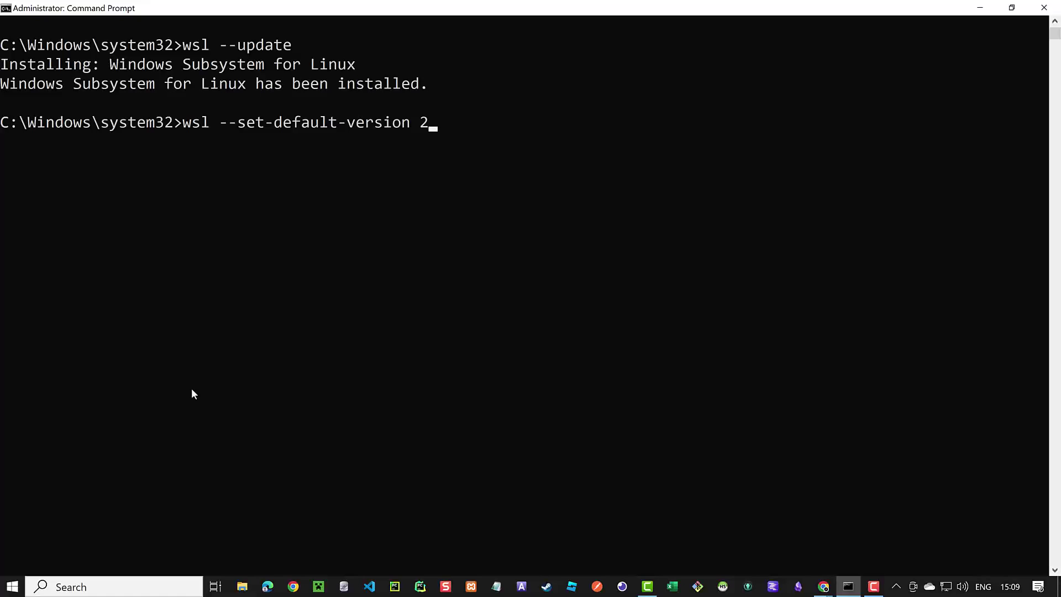
key(Return)
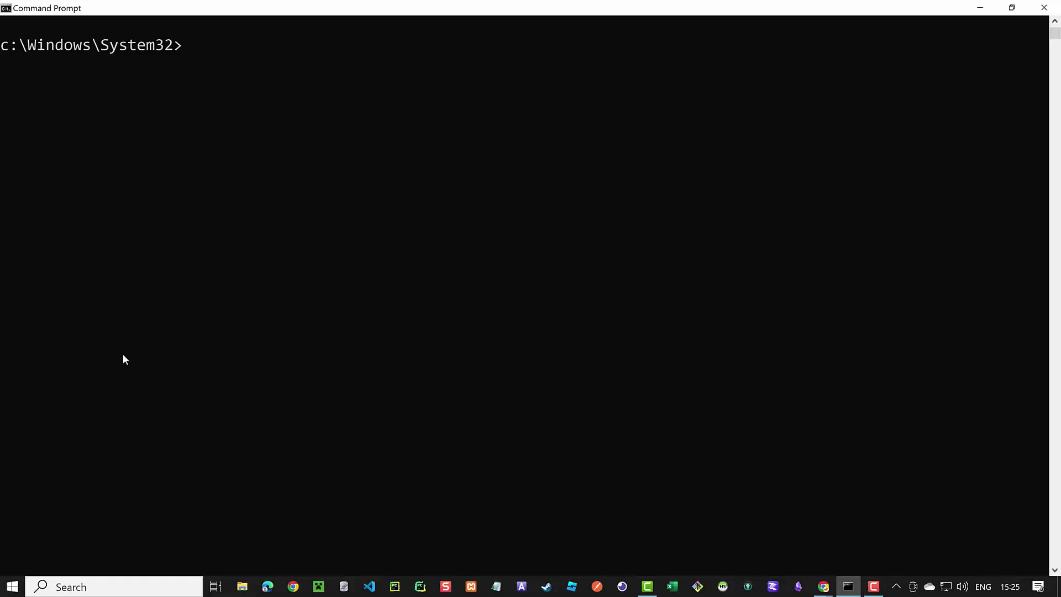
right_click(122, 354)
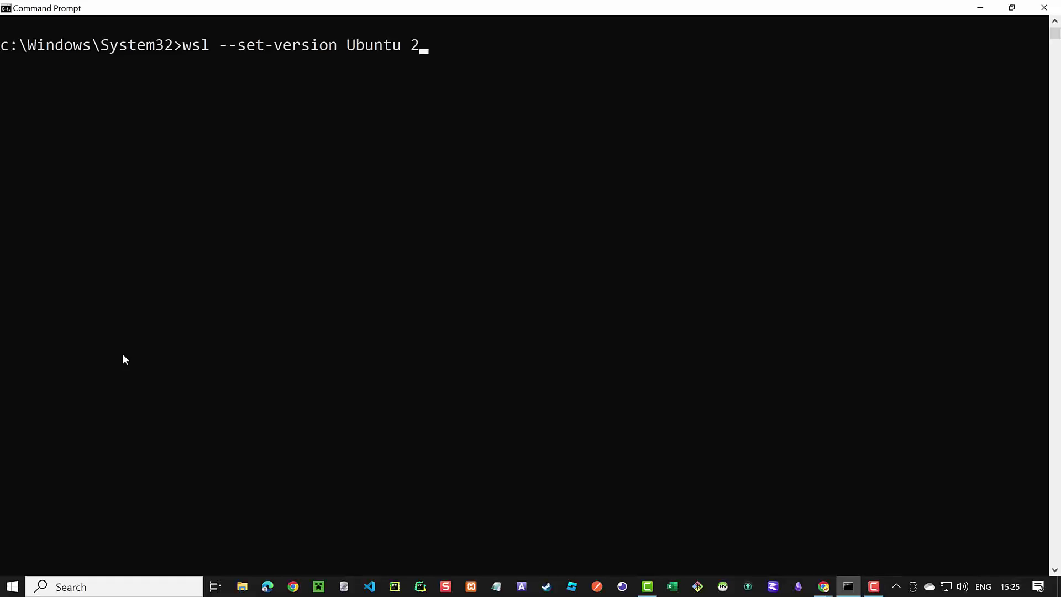
key(Return)
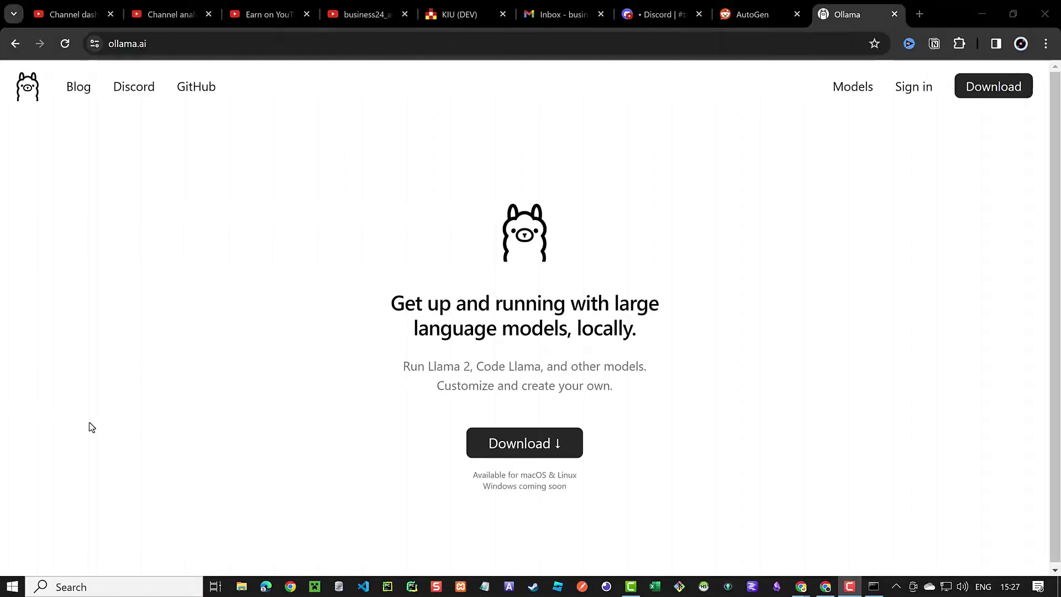
click(532, 444)
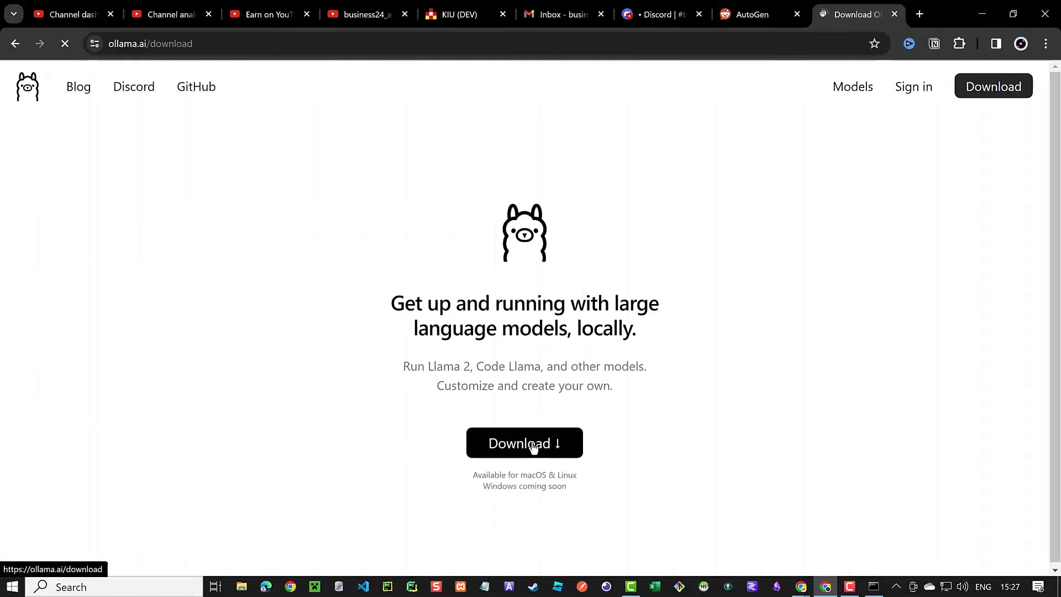
click(526, 277)
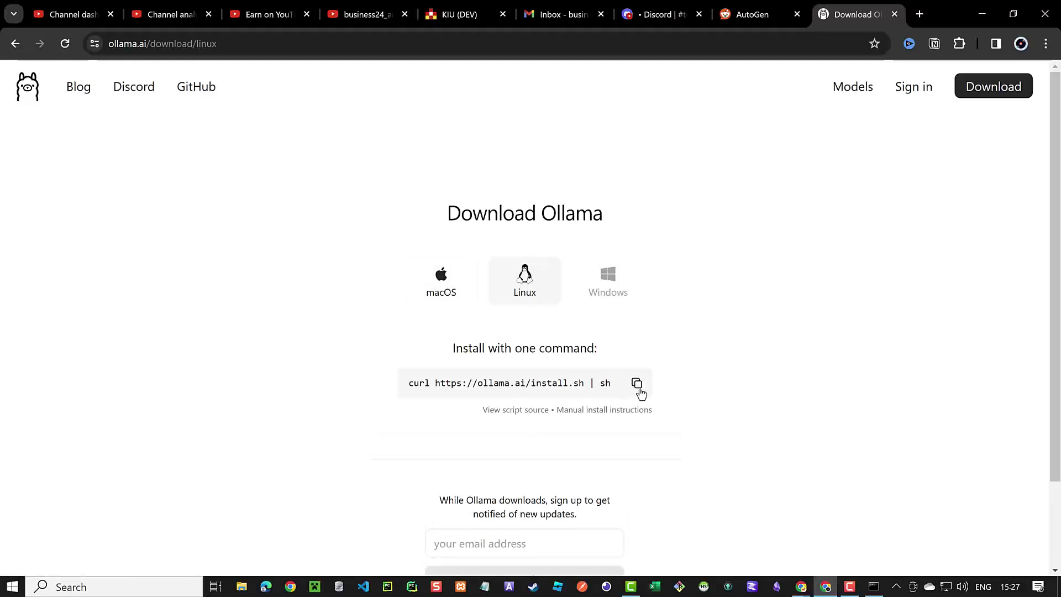
click(637, 384)
click(128, 586)
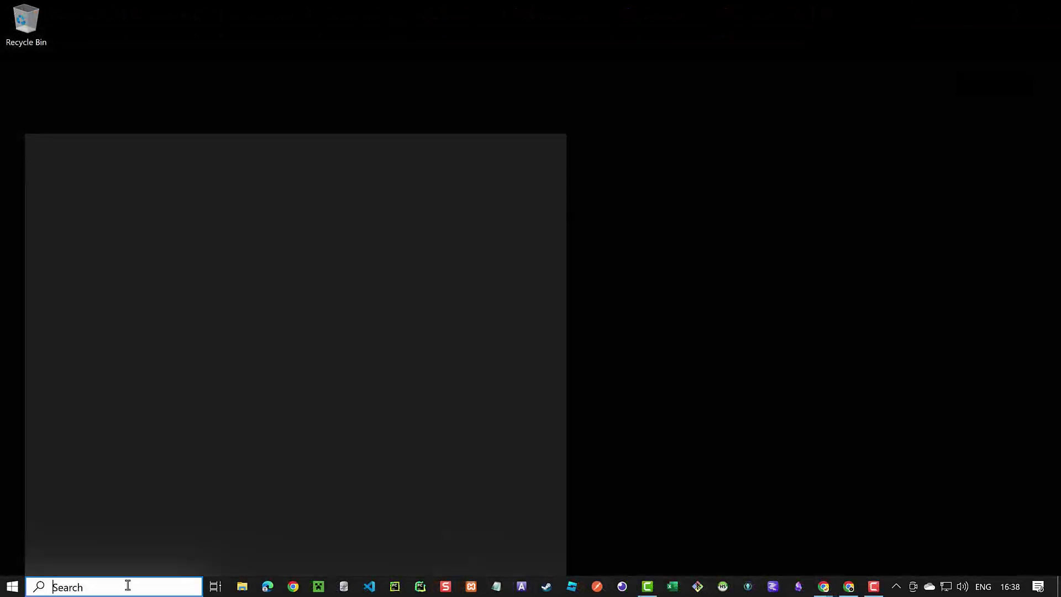
text(ubuntu)
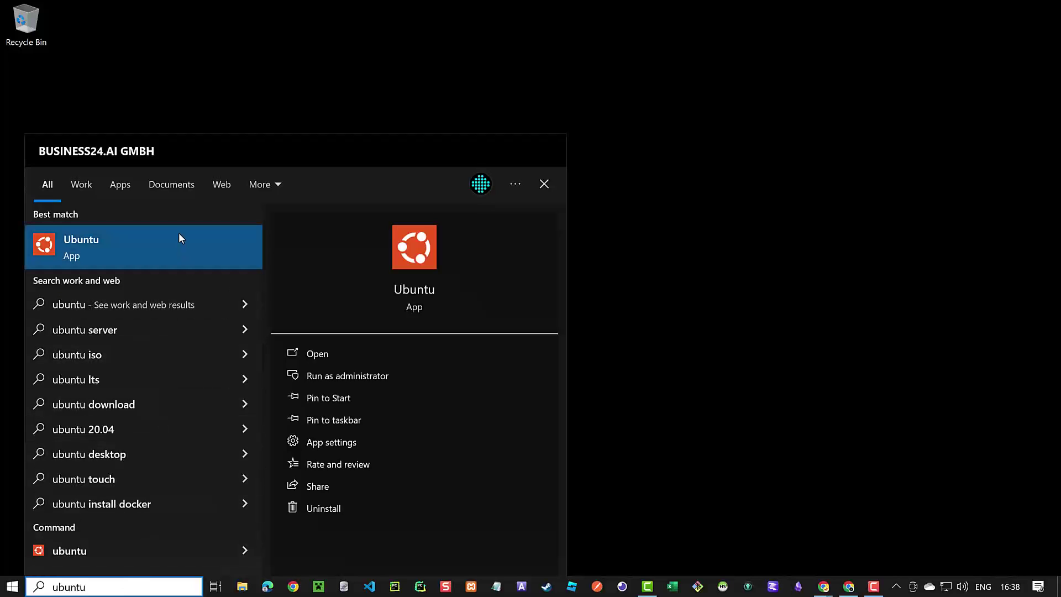
right_click(181, 247)
click(225, 263)
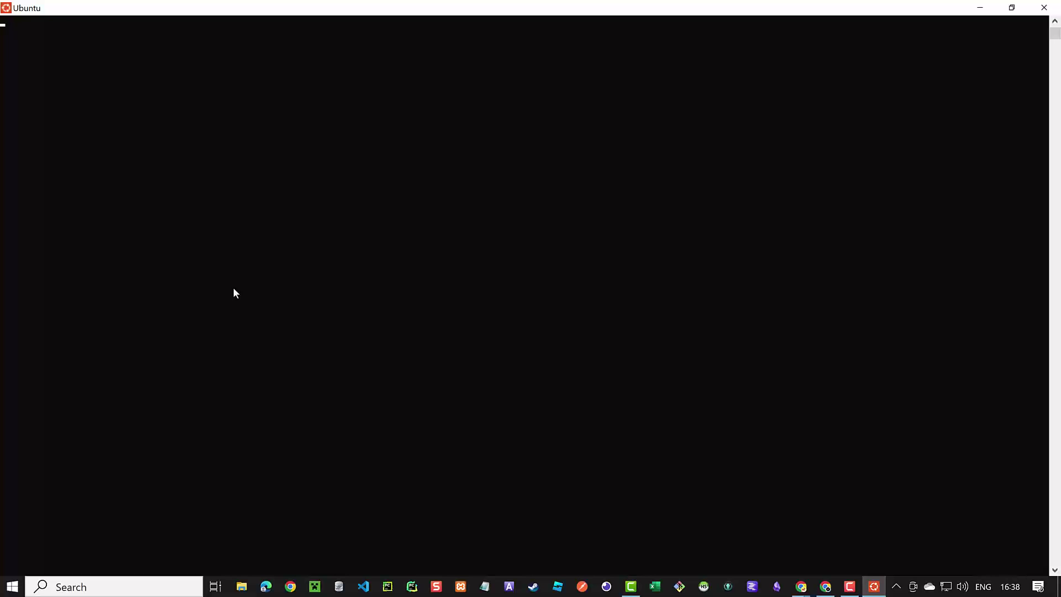
right_click(70, 69)
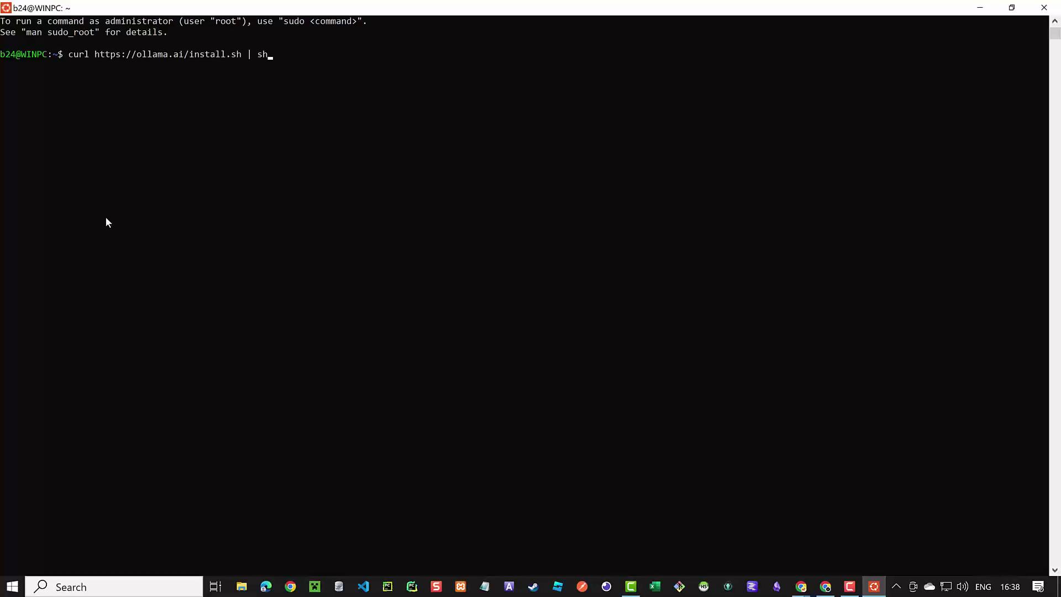
key(Return)
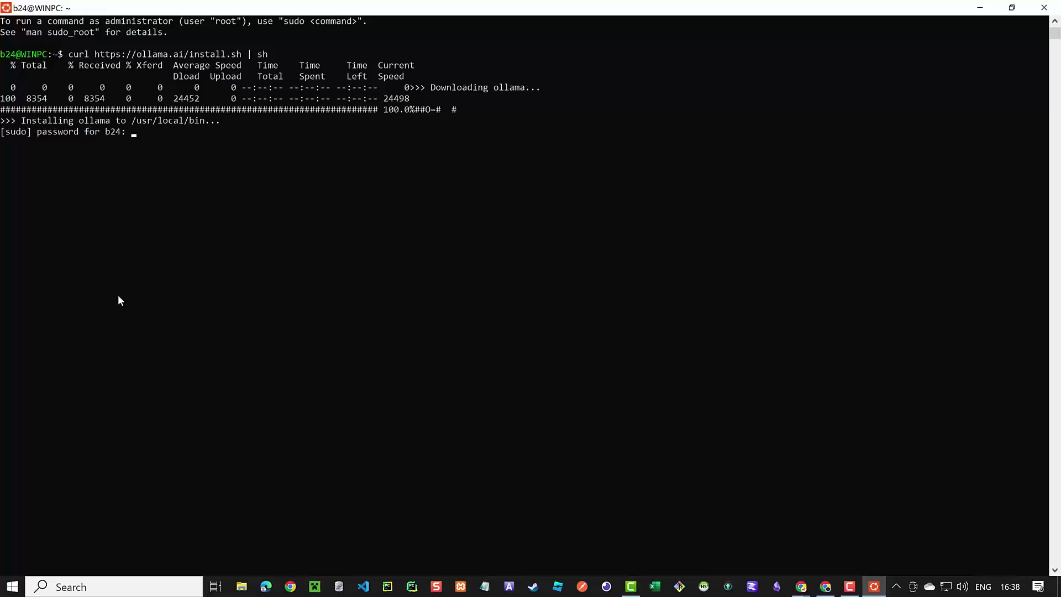
Set the terminal's font size to 28 in Properties, then try 'cls' to clear the screen
right_click(605, 8)
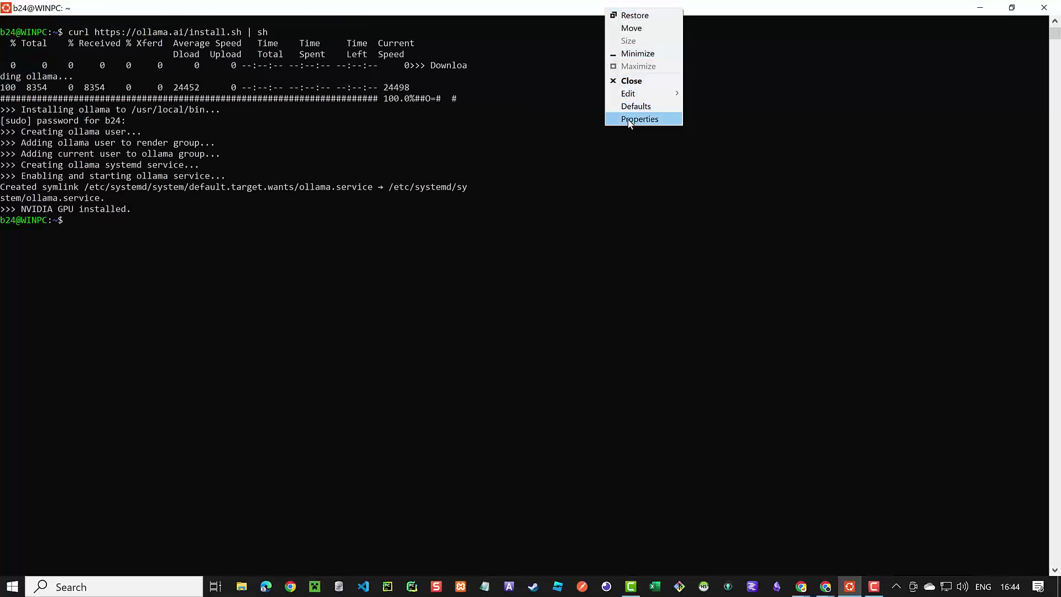
click(624, 117)
click(36, 122)
click(204, 317)
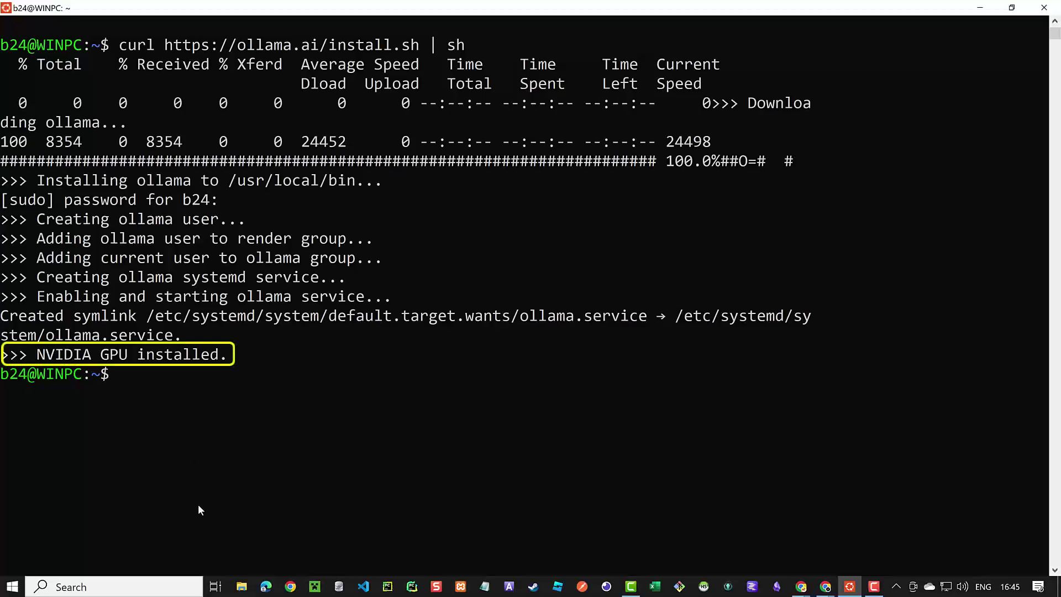
text(cls)
key(Return)
Clear the screen, run 'ollama serve', then 'ollama run mistral' to pull the 4.1 GB model
text(clear)
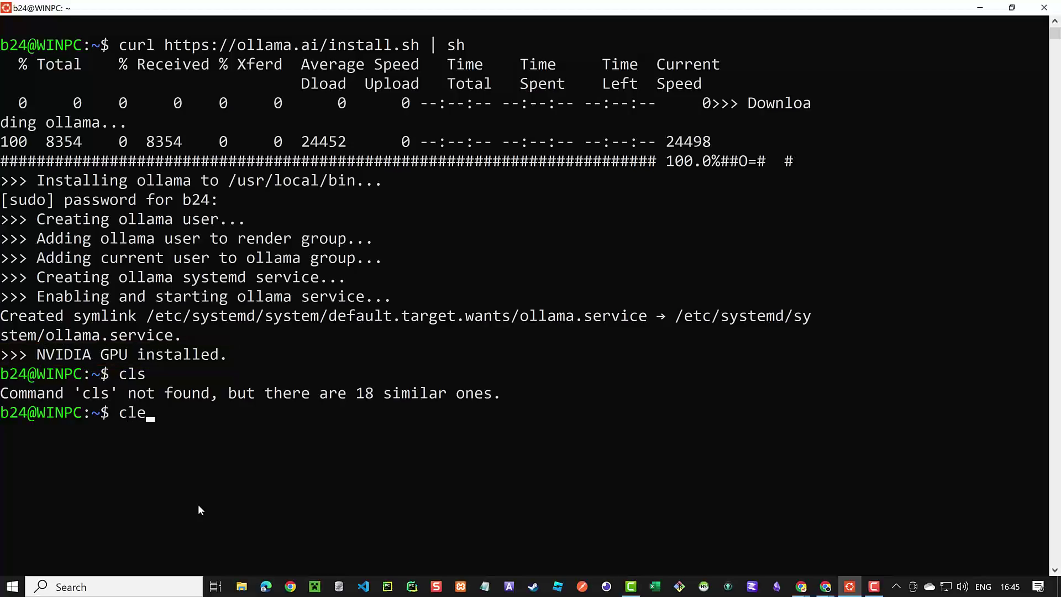
key(Return)
text(ollama serve)
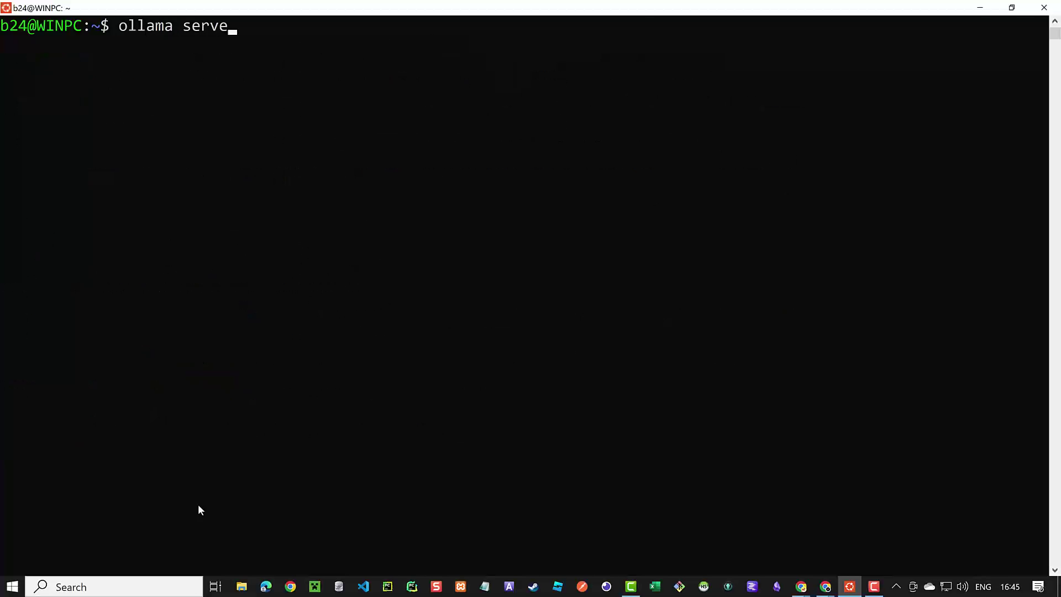
key(Return)
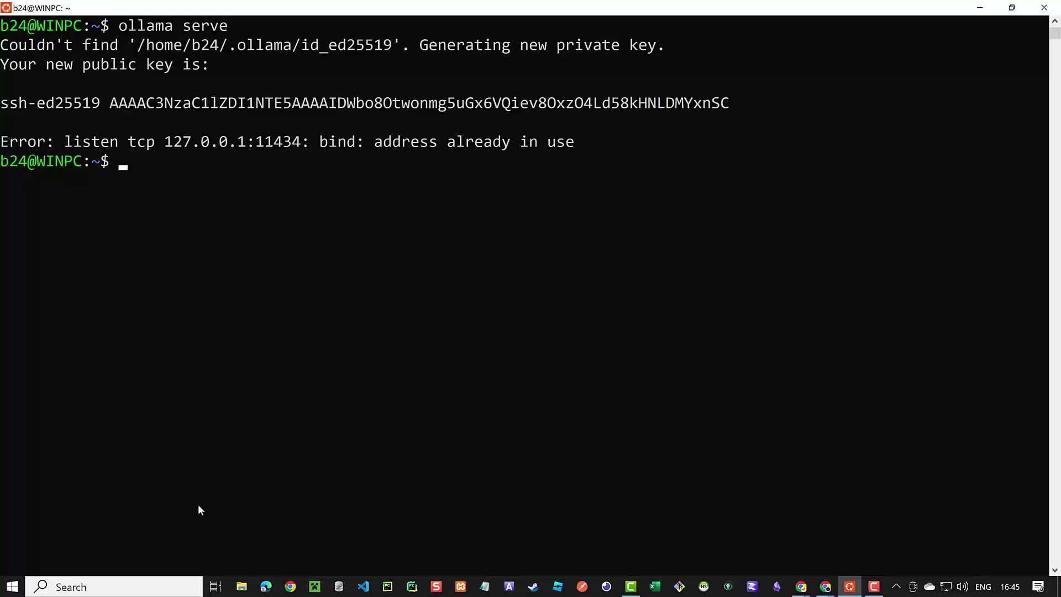
text(ollama run mistral)
key(Return)
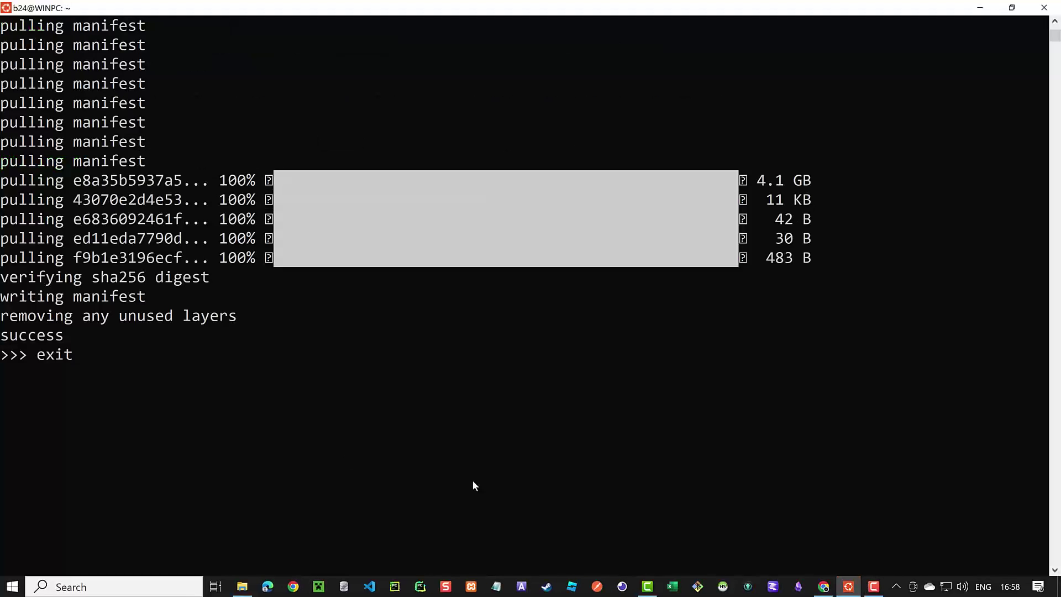
Delete the leftover 'exit' text and ask the model 'Tell me s atory'
key(BackSpace)
key(BackSpace)
key(BackSpace)
key(BackSpace)
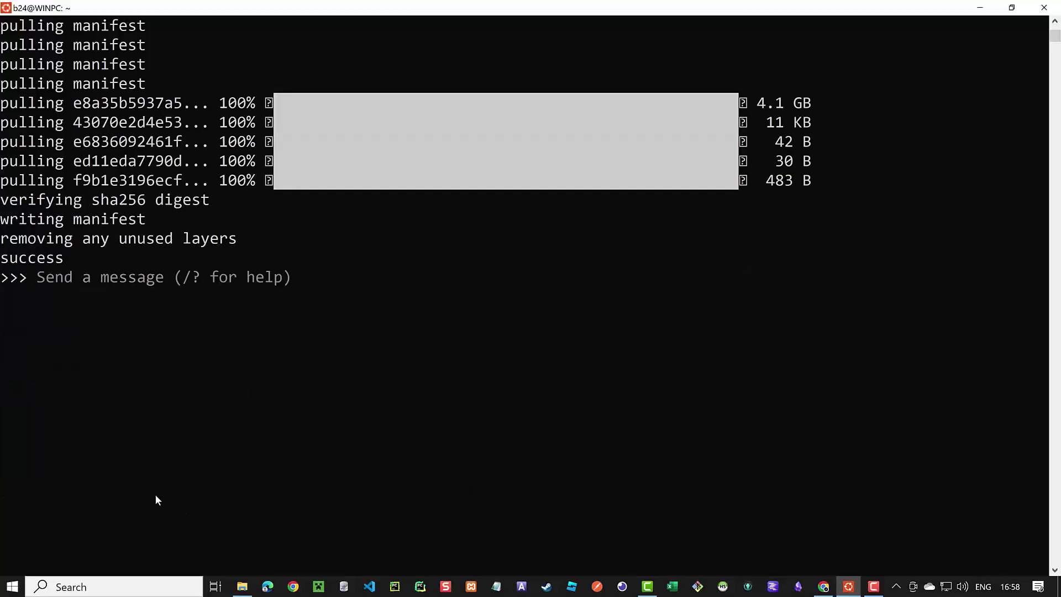
text(Tell me s atory)
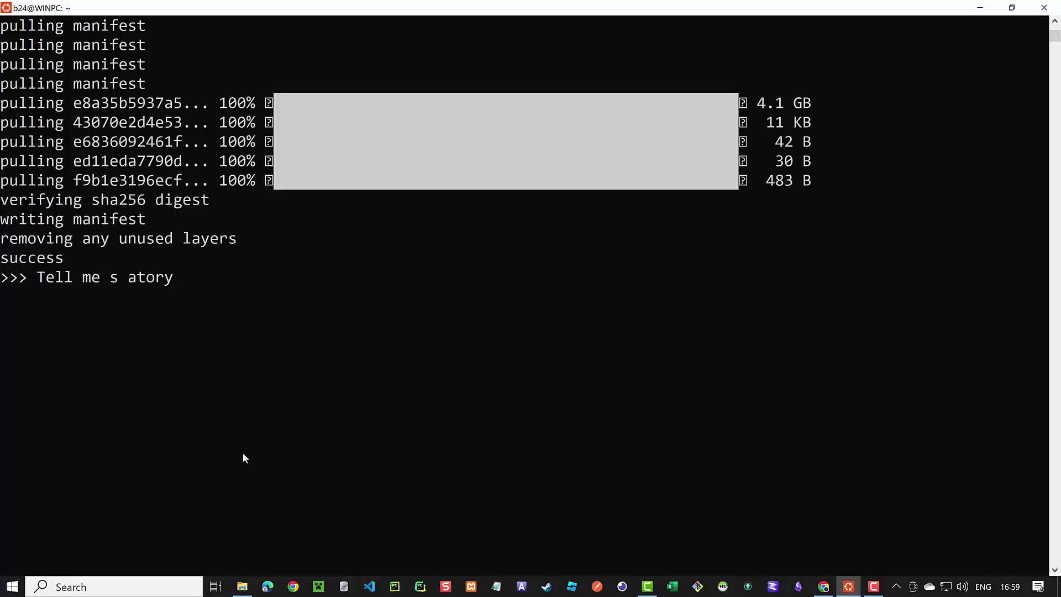
key(Return)
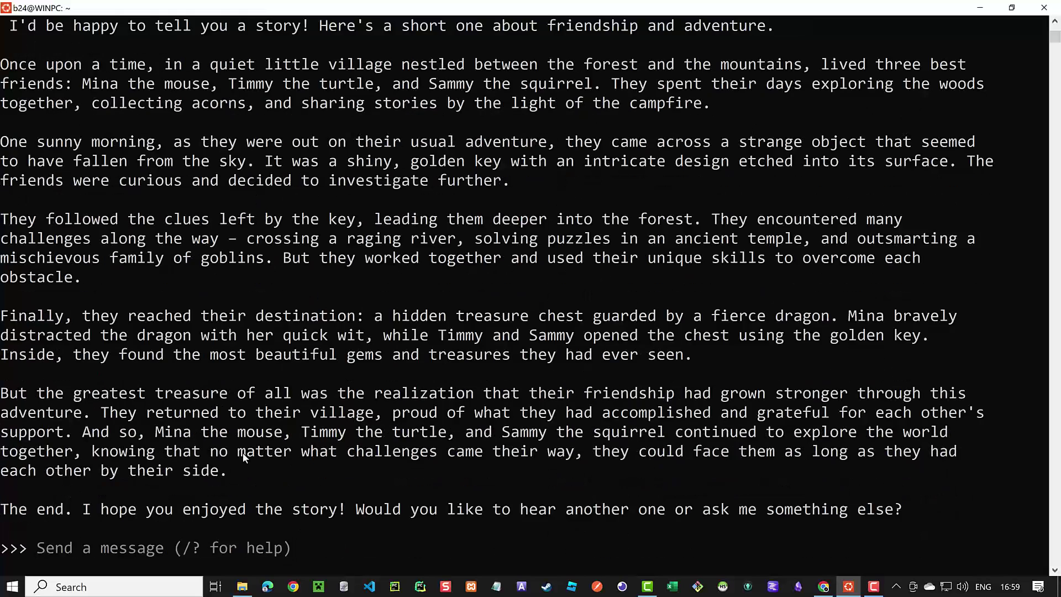
Show the chat help with /?, then /show and /show info (llama, 7B, Q4_0)
text(/)
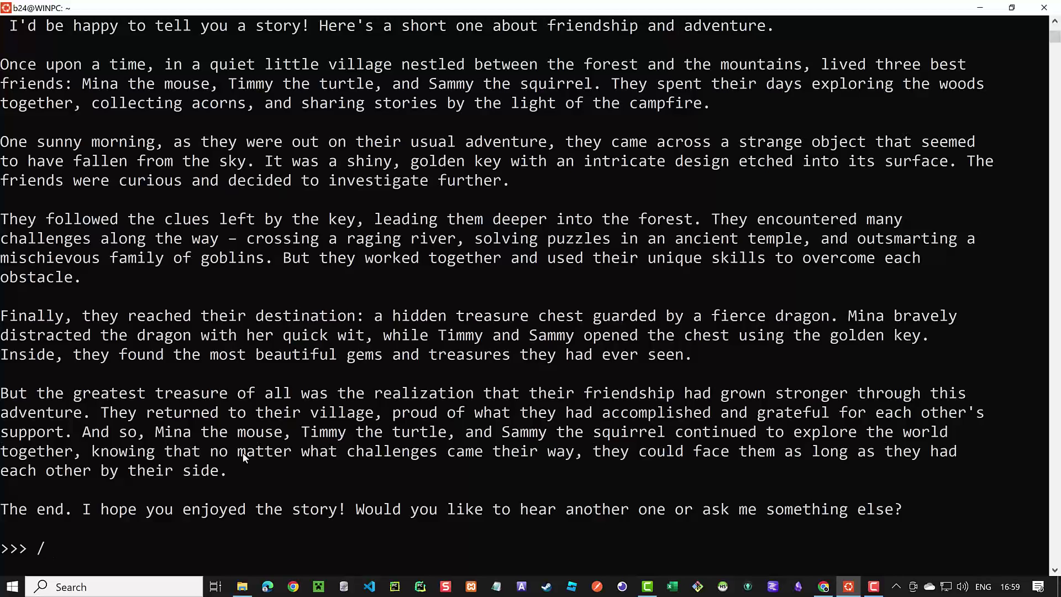
text(?)
key(Return)
text(/)
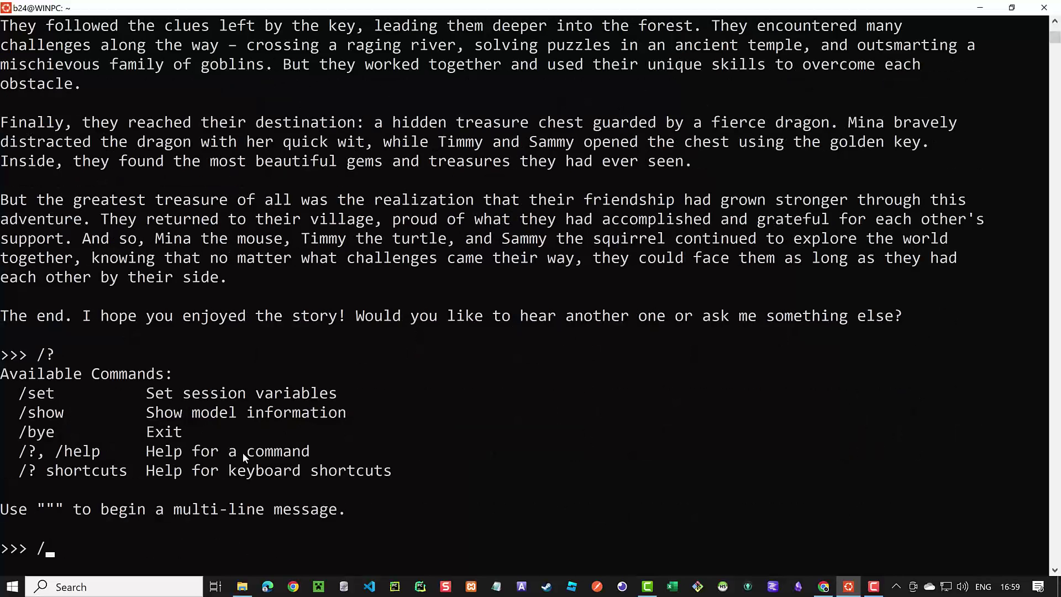
text(show)
key(Return)
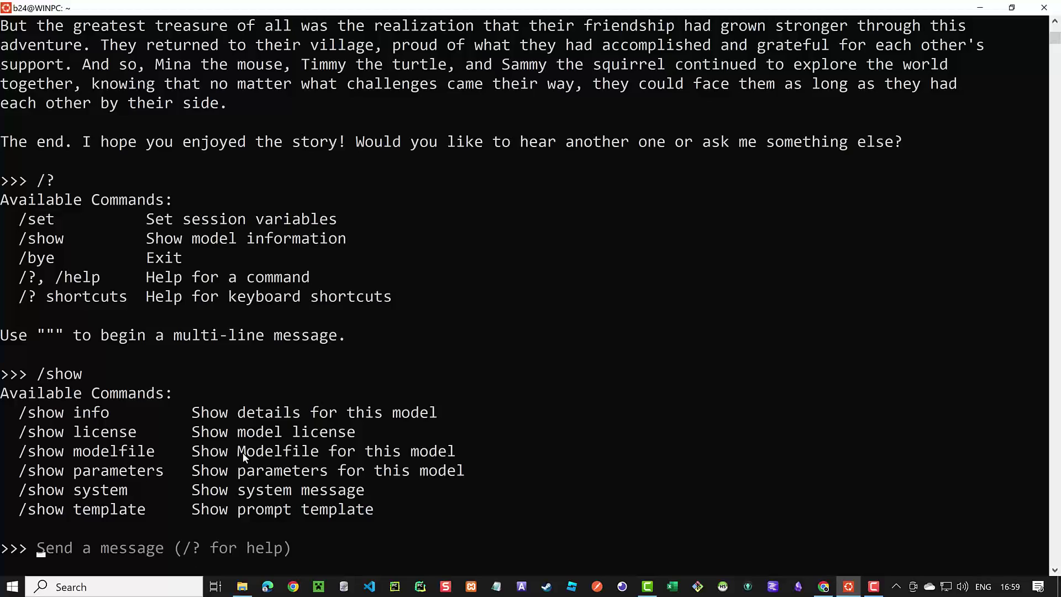
text(/s)
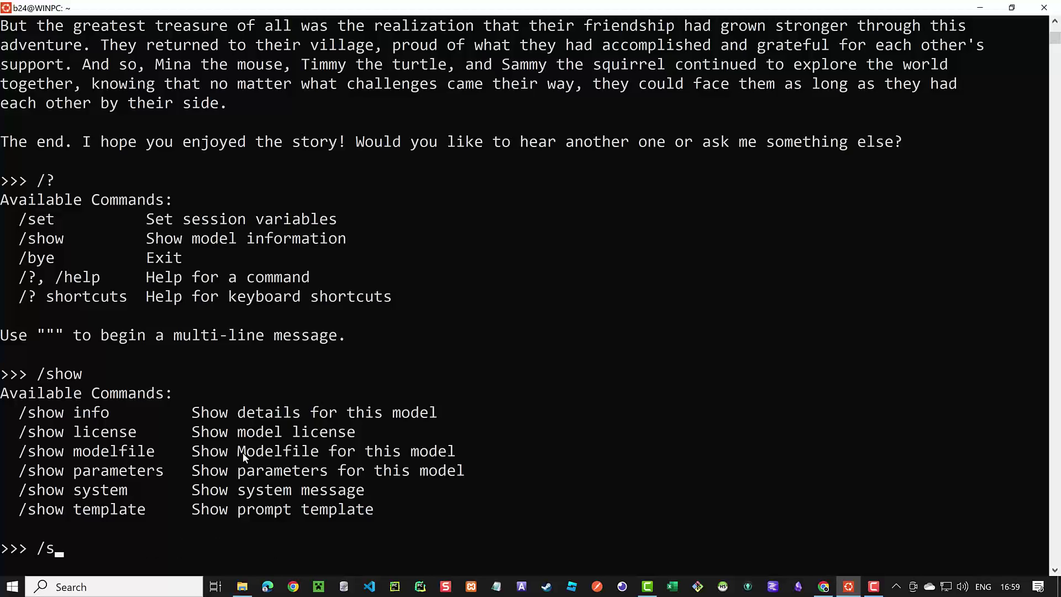
text(how info)
key(Return)
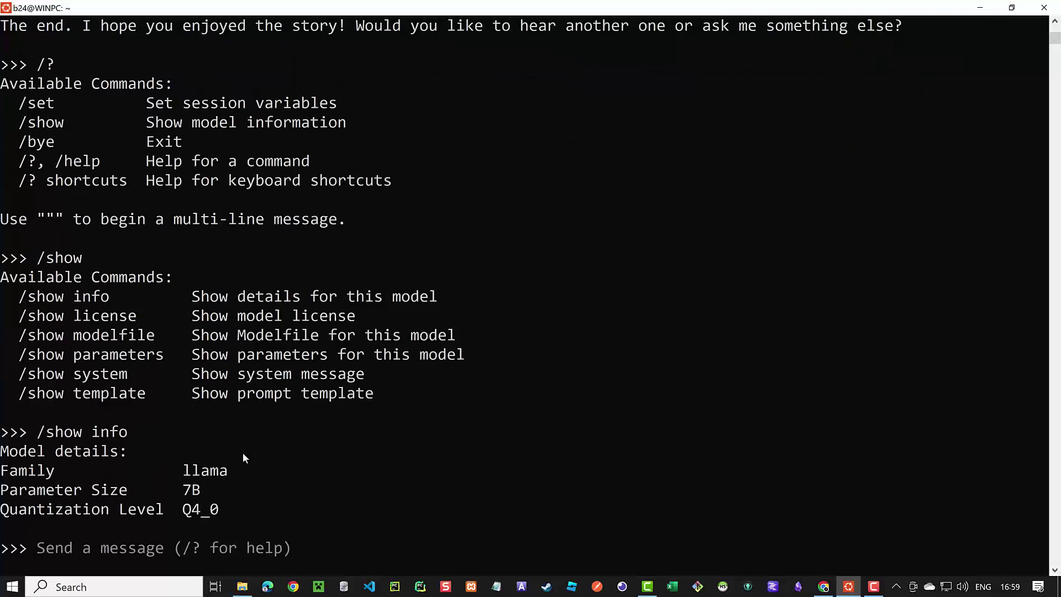
Leave the chat with /bye and clear the terminal
text(/bye)
key(Return)
text(clear)
key(Return)
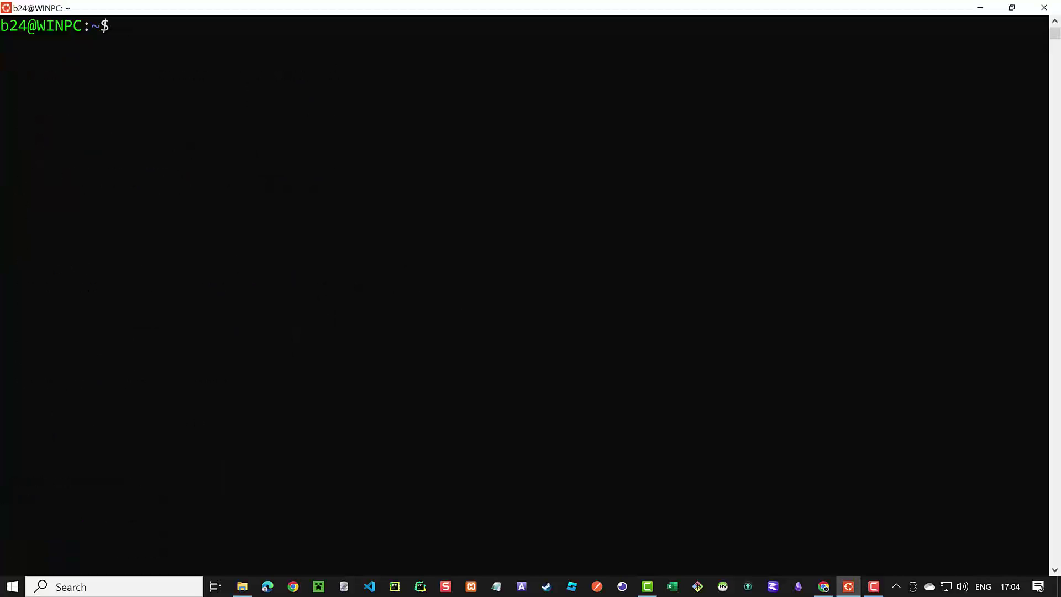
Pull and start openhermes with 'ollama run openhermes', then ask it 'Tell me a joke'
text(ollama run openhe)
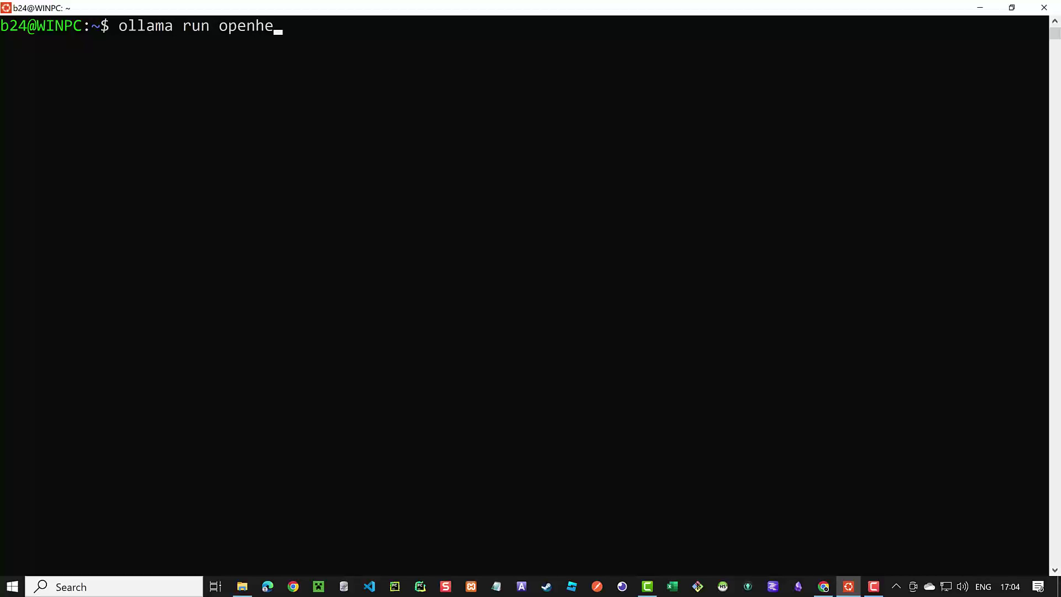
text(rmes)
key(Return)
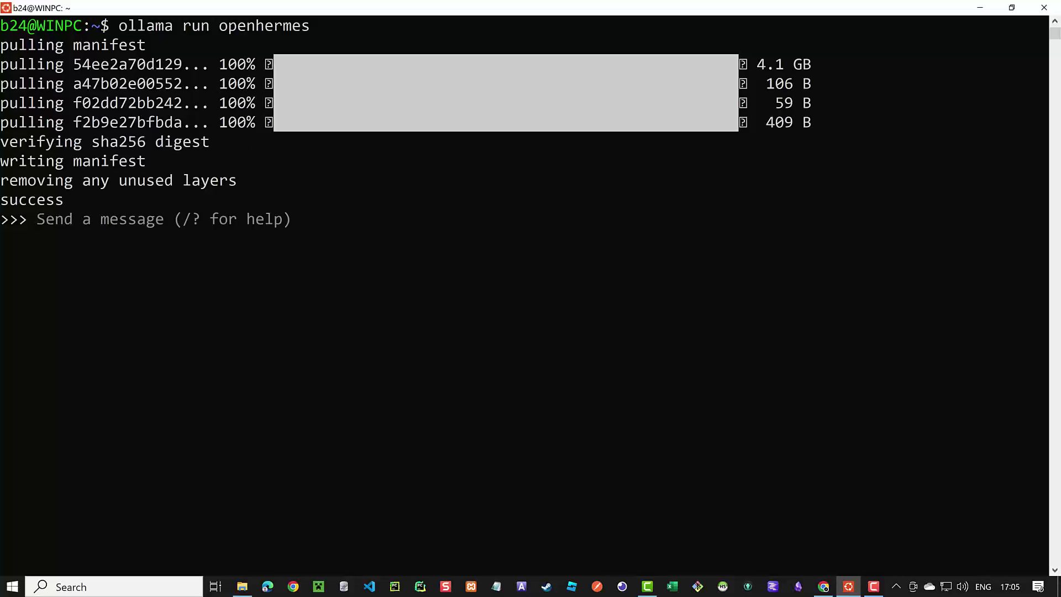
text(Tell mem)
key(BackSpace)
text(a jike)
key(BackSpace)
key(BackSpace)
key(BackSpace)
text(oke)
key(Return)
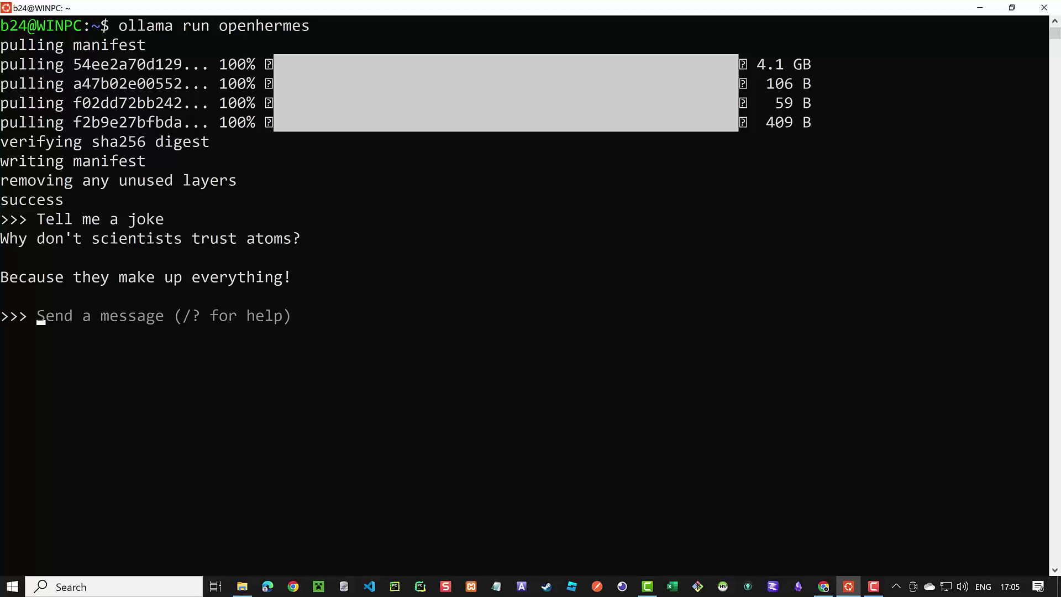
Leave the openhermes chat with /bye and clear the terminal
text(/bye)
key(Return)
text(clear)
key(Return)
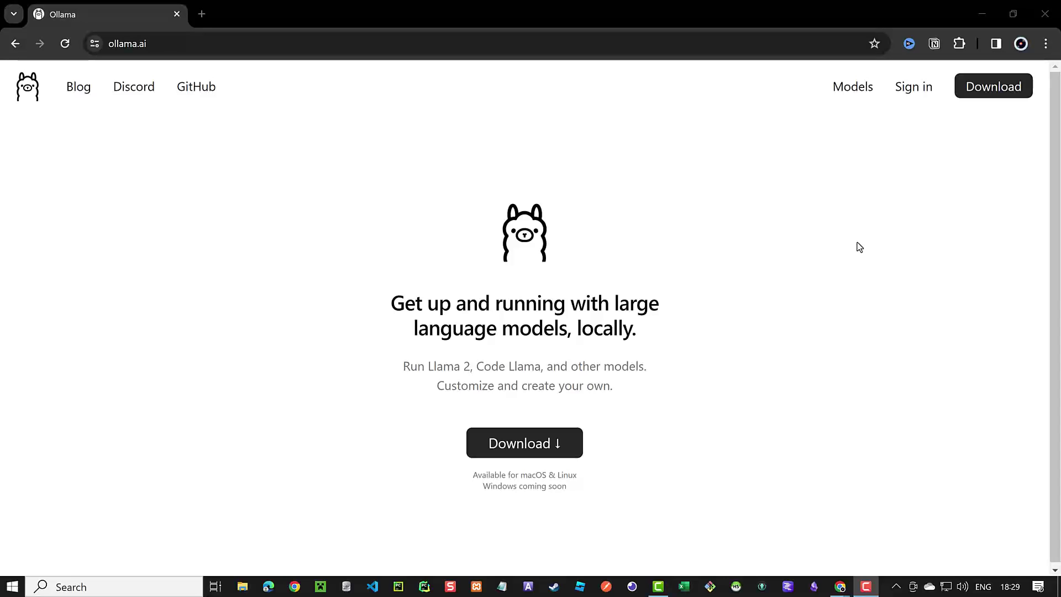
Open the Models library, sort by Most popular then Newest, and scroll through the list
click(856, 88)
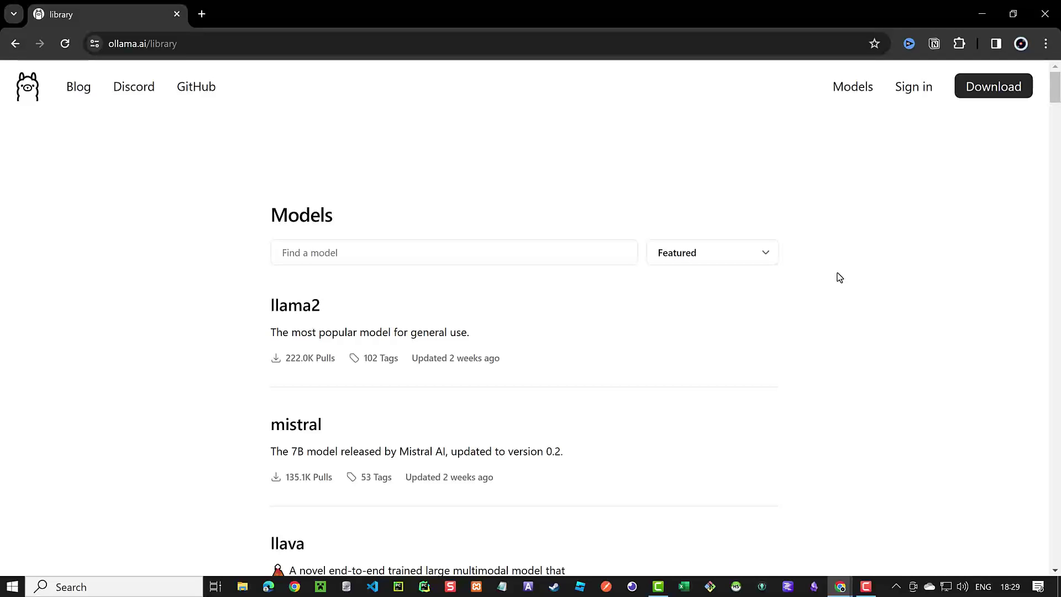
click(677, 257)
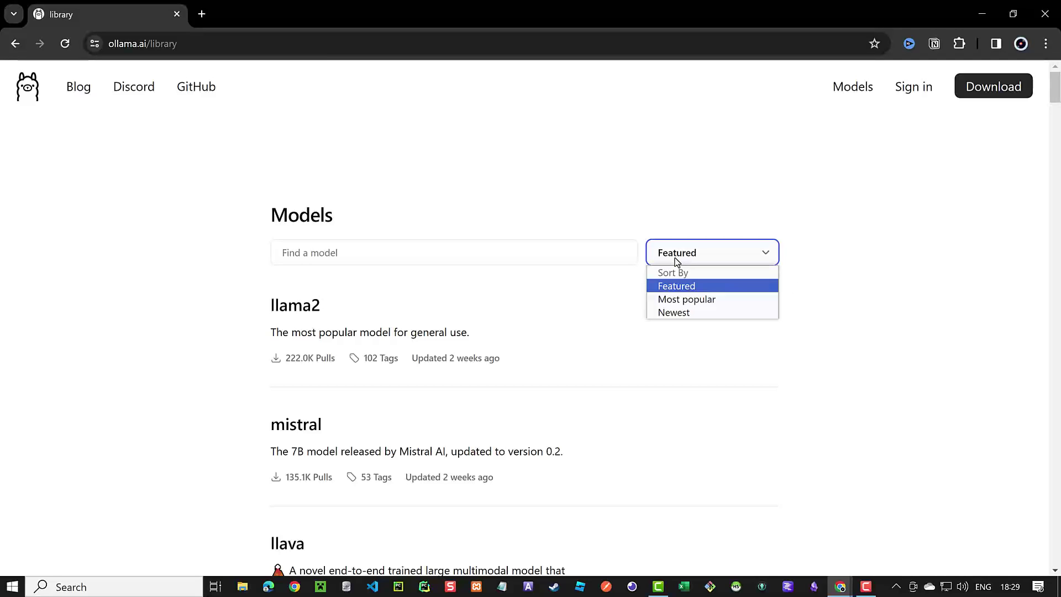
click(683, 301)
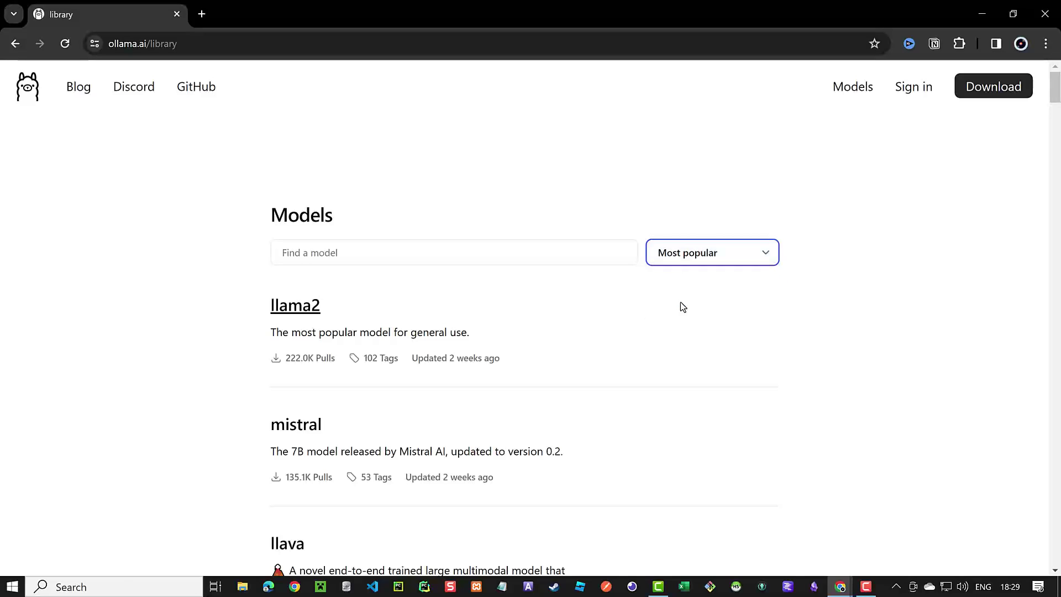
click(674, 256)
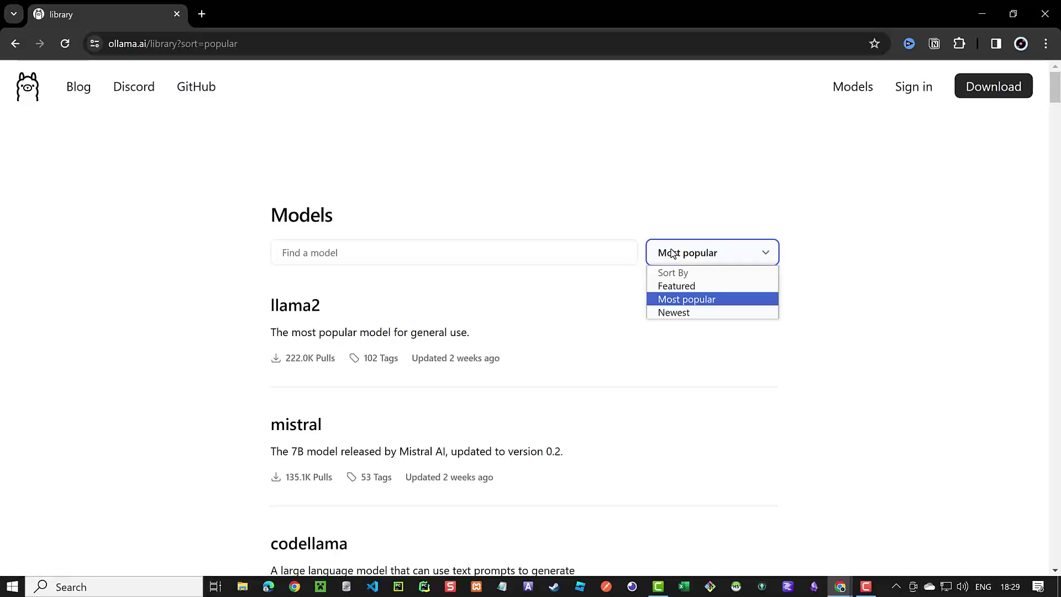
click(671, 312)
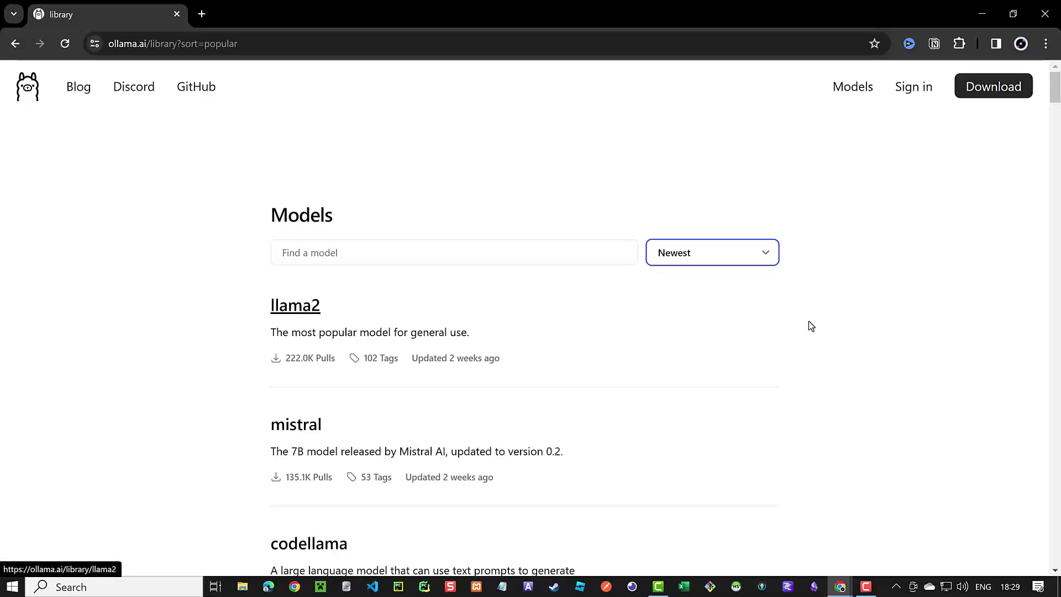
scroll(821, 308, down, 4)
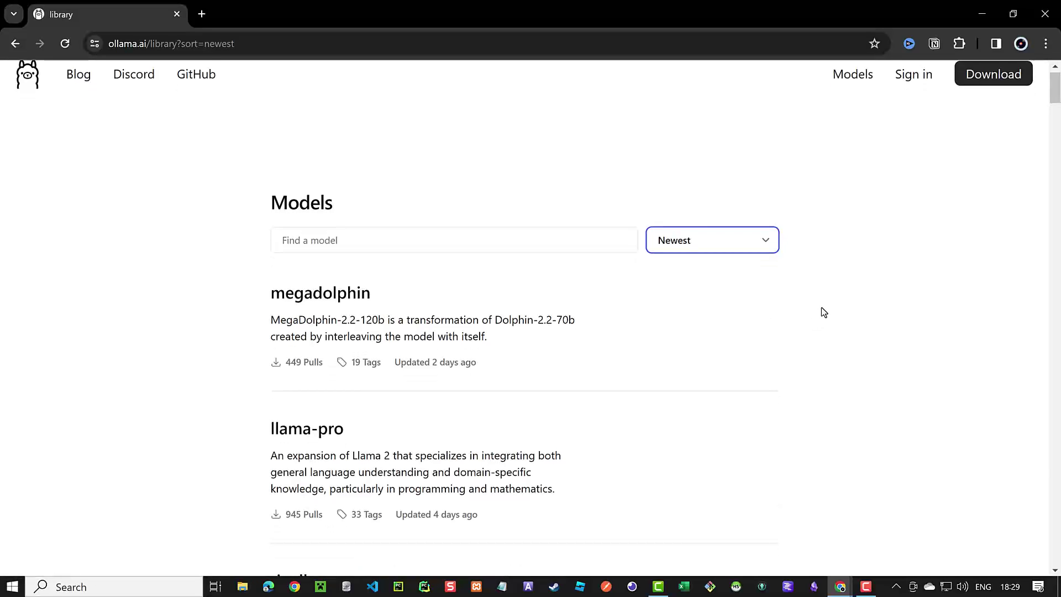
scroll(826, 314, down, 4)
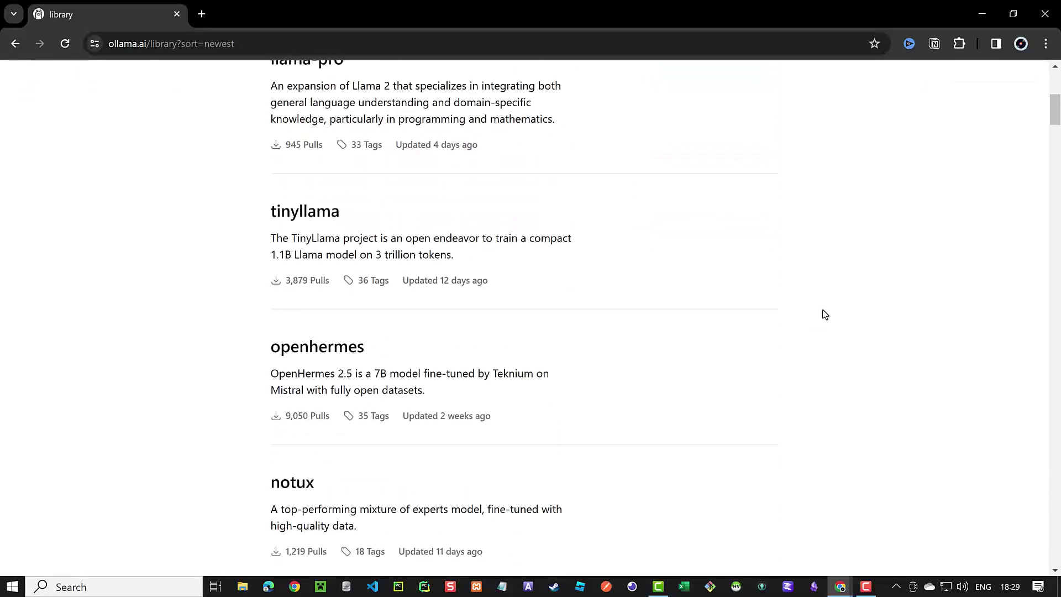
scroll(827, 316, up, 2)
scroll(826, 316, up, 6)
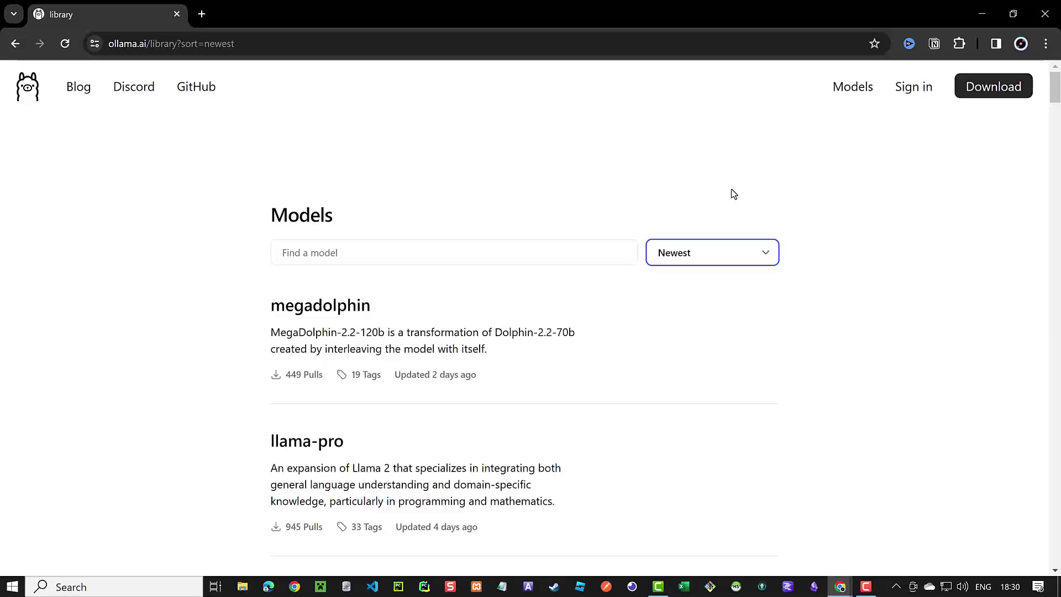
Return to the Ollama home page via the logo, then open the Download Ollama page
click(27, 88)
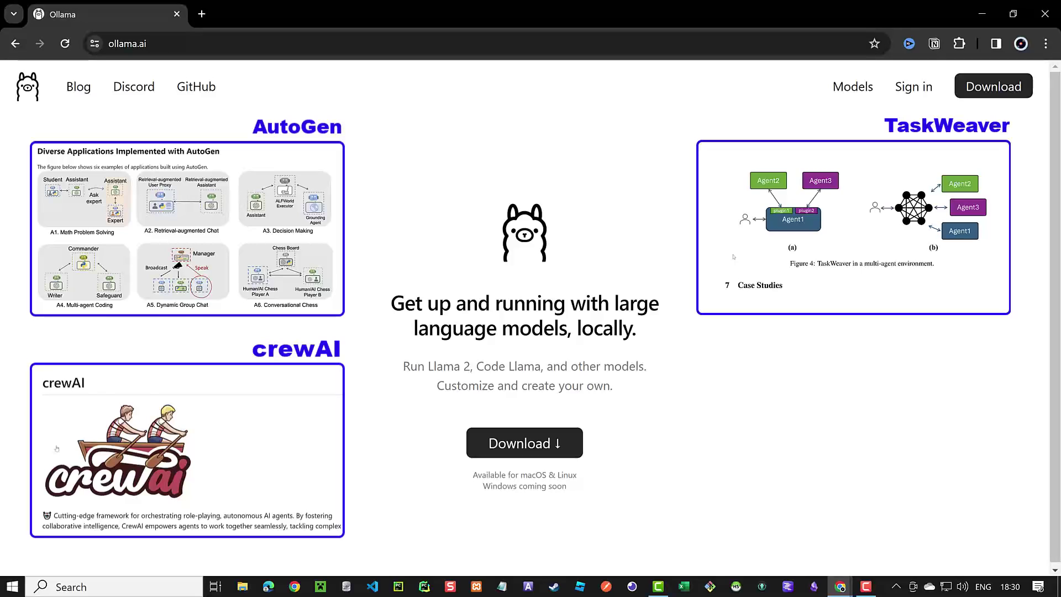
click(545, 445)
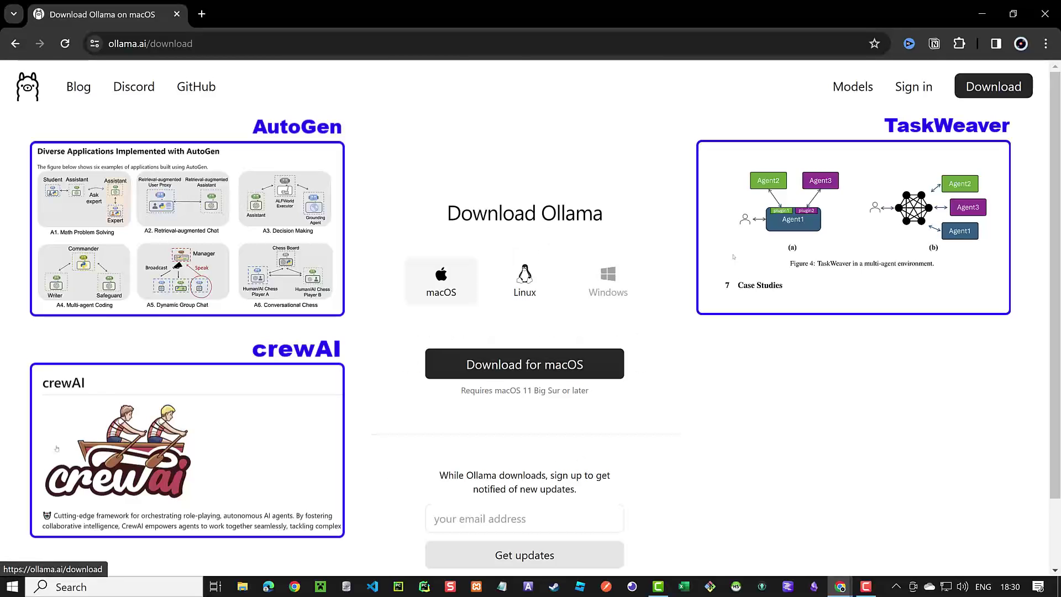